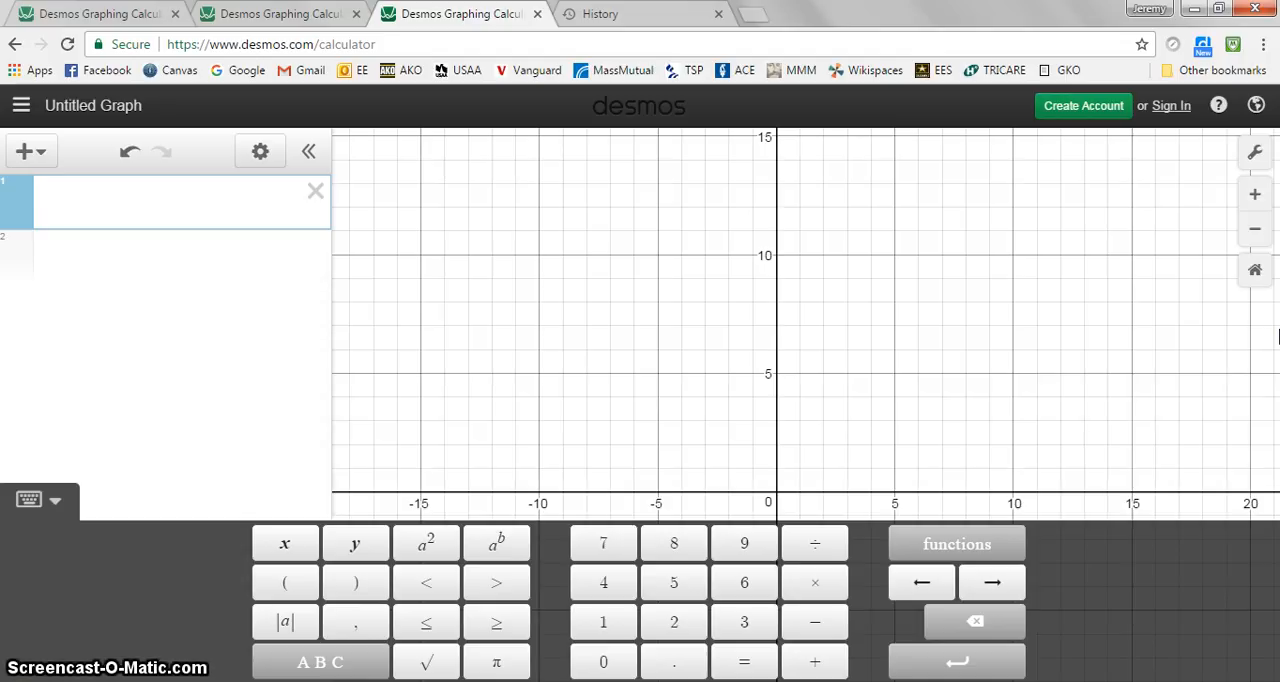
Graph the two sloped lines y = 2x + 14 and y = -2x + 14 as separate expressions
type("y = 2x + 14")
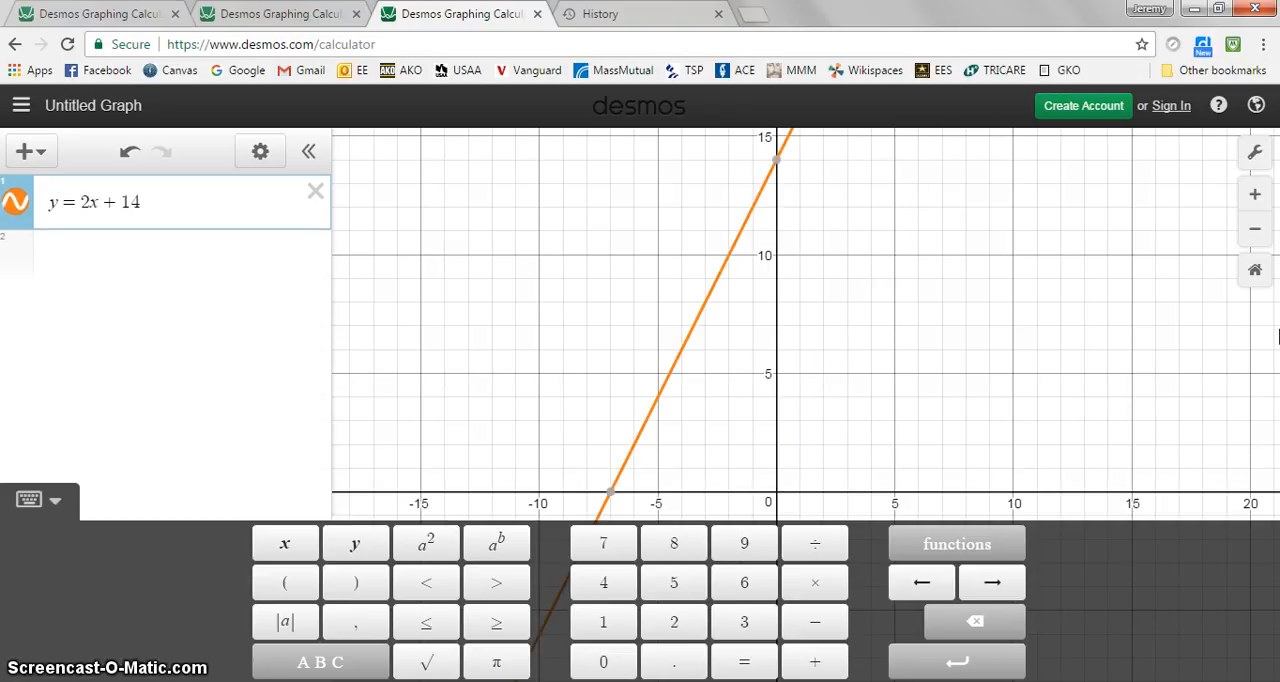
key("Return")
type("y =")
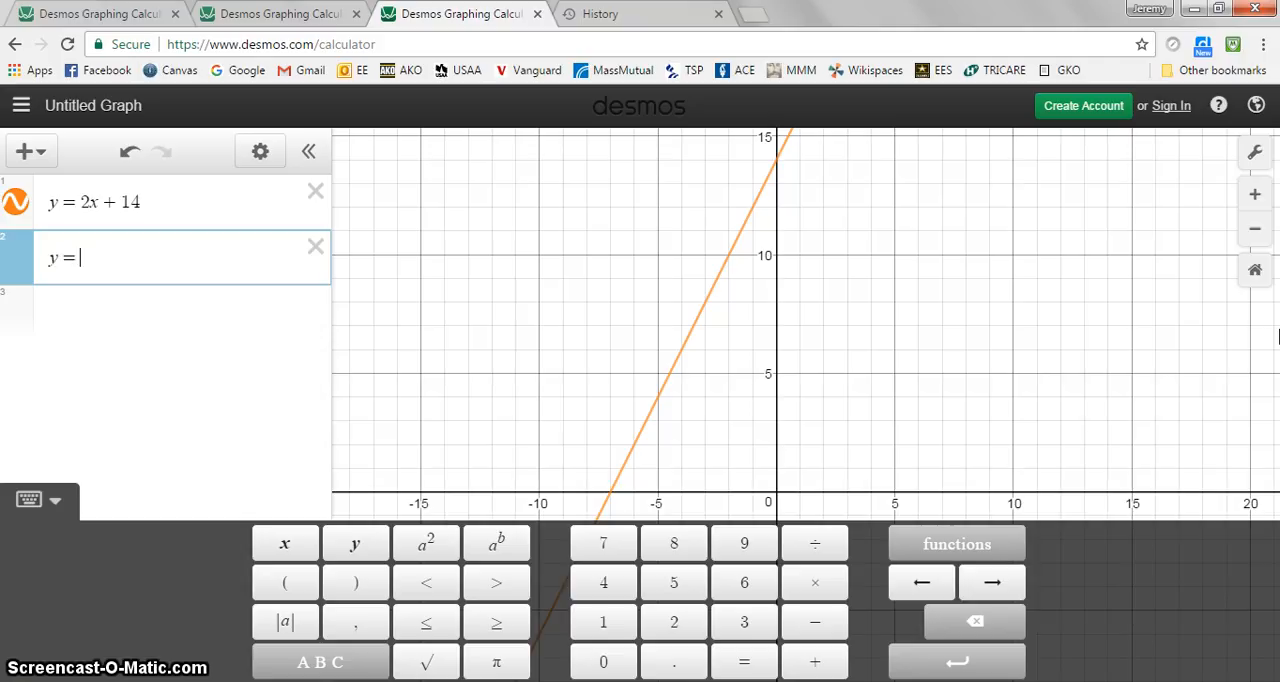
type(" -2x + 14")
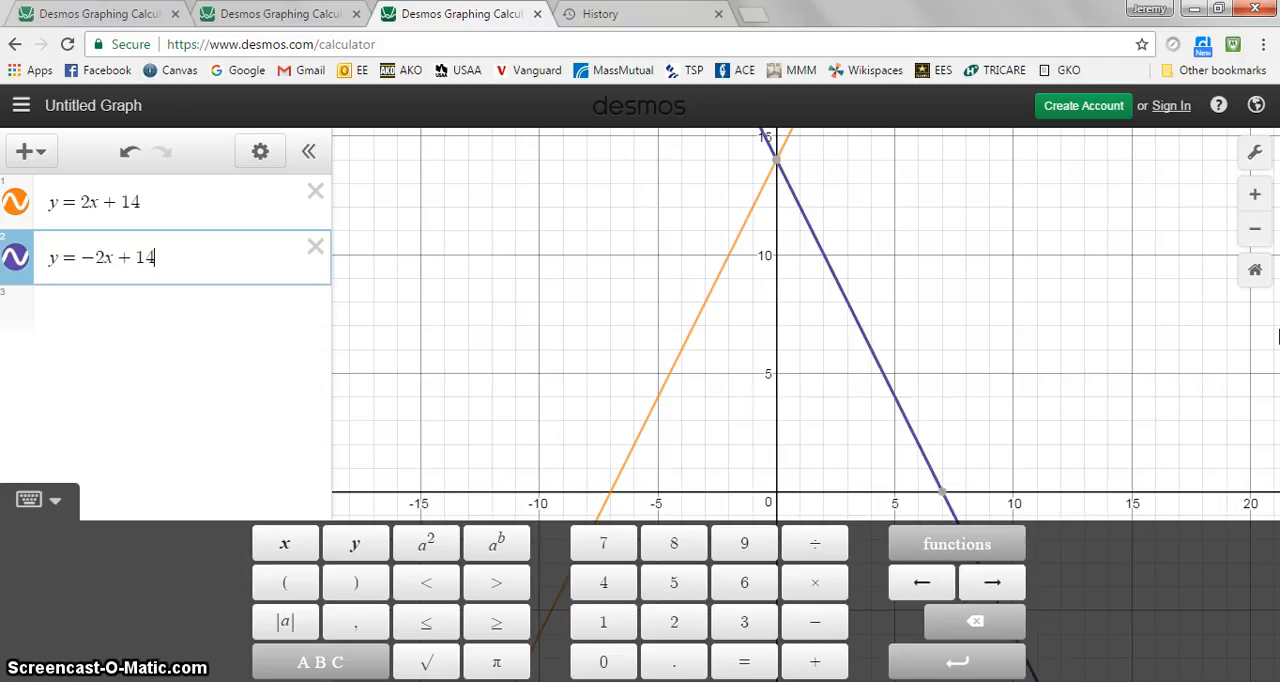
Add the vertical lines x = -5 and x = 5 as two new expressions
key("Return")
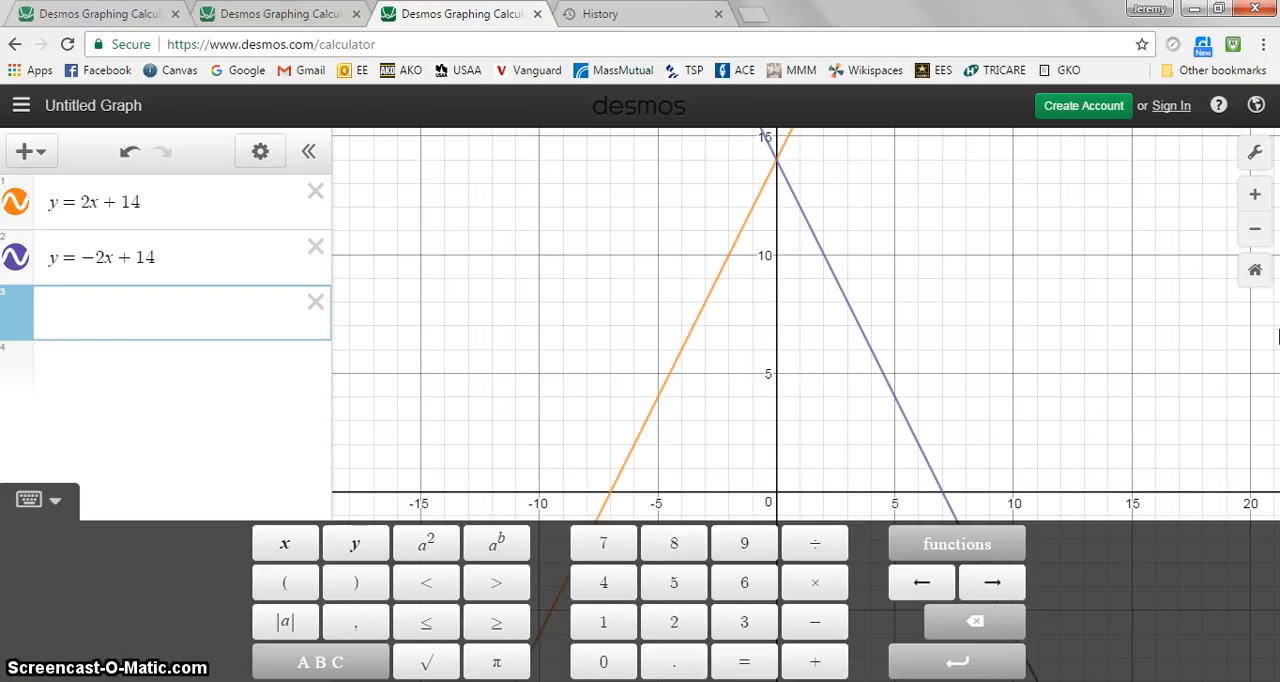
type("x=-5")
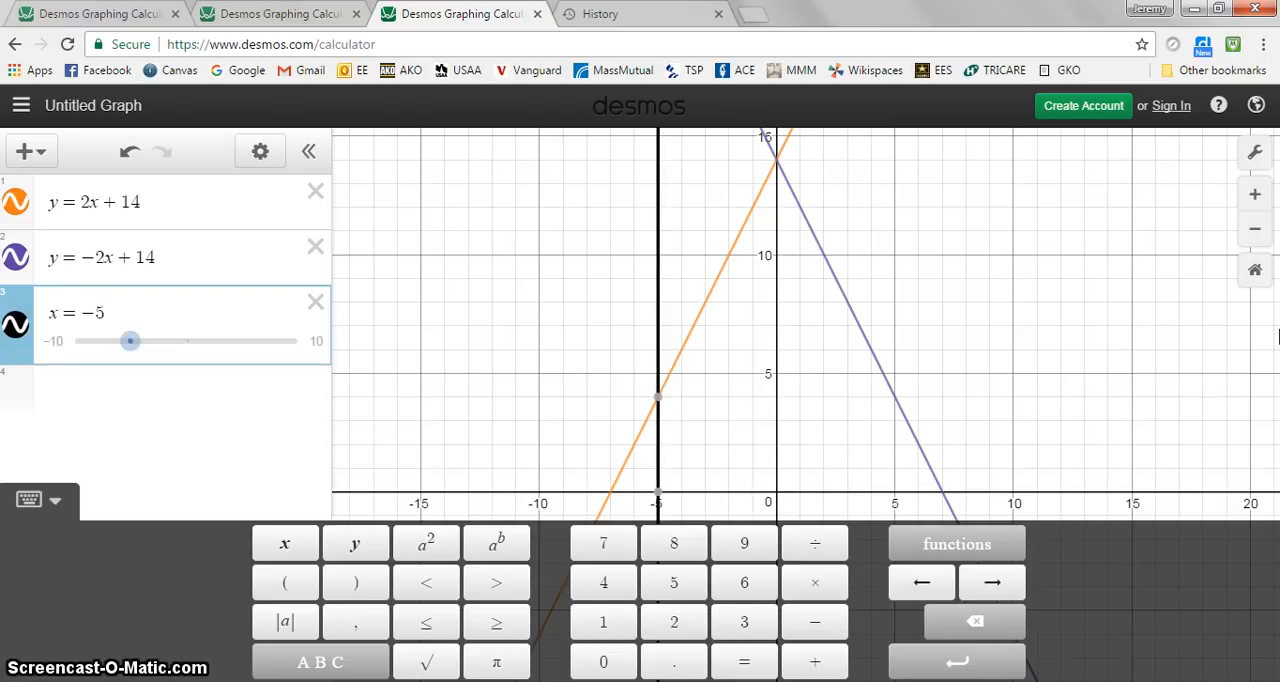
key("Return")
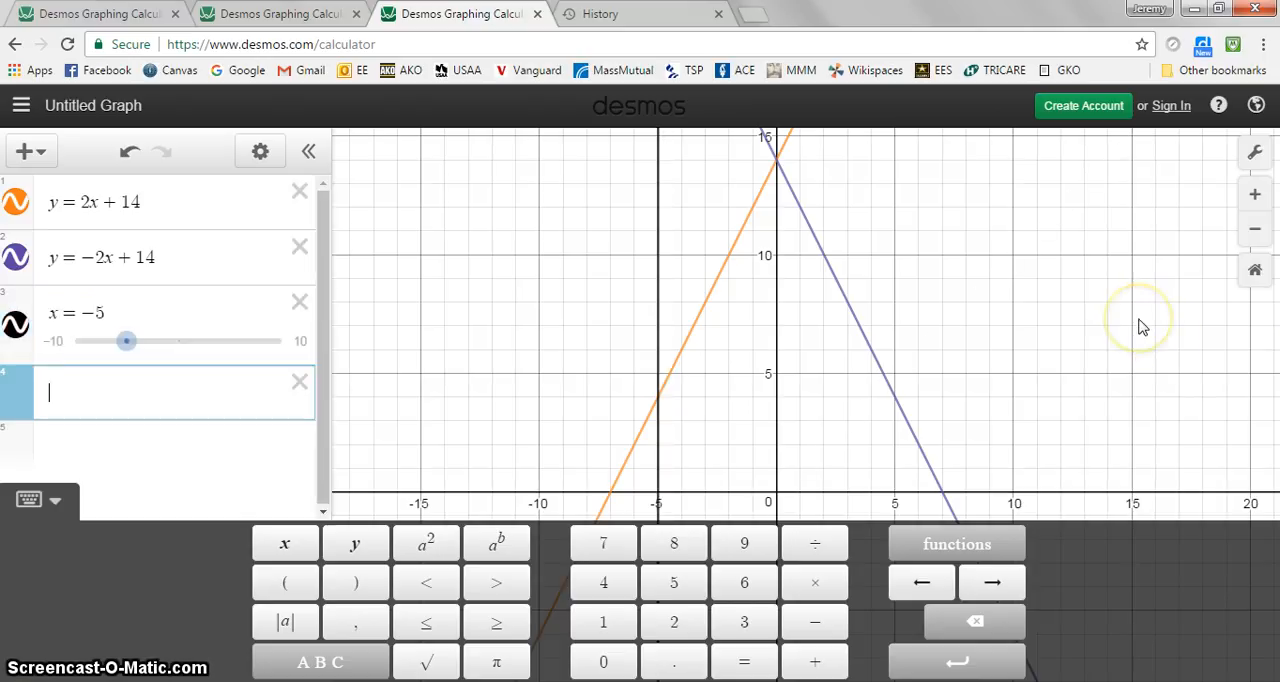
type("x=5")
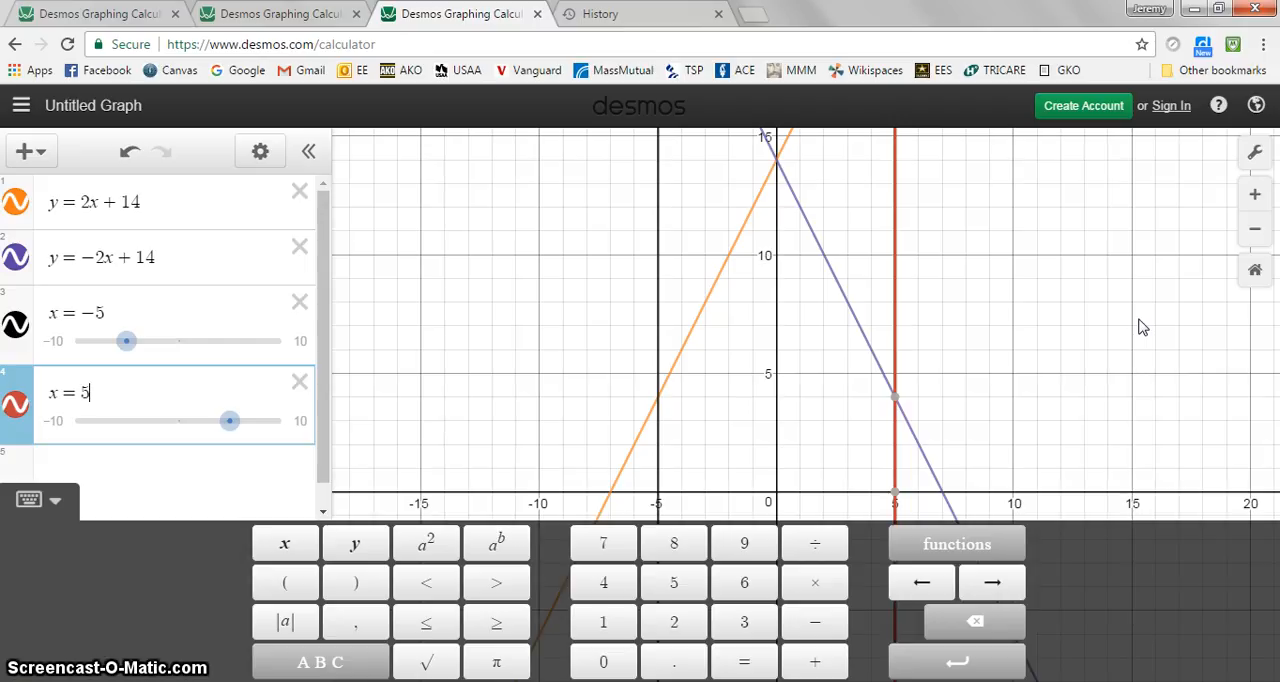
left_click(852, 317)
Restrict the line y = 2x + 14 to the domain {-5 < x < 0}
left_click(220, 204)
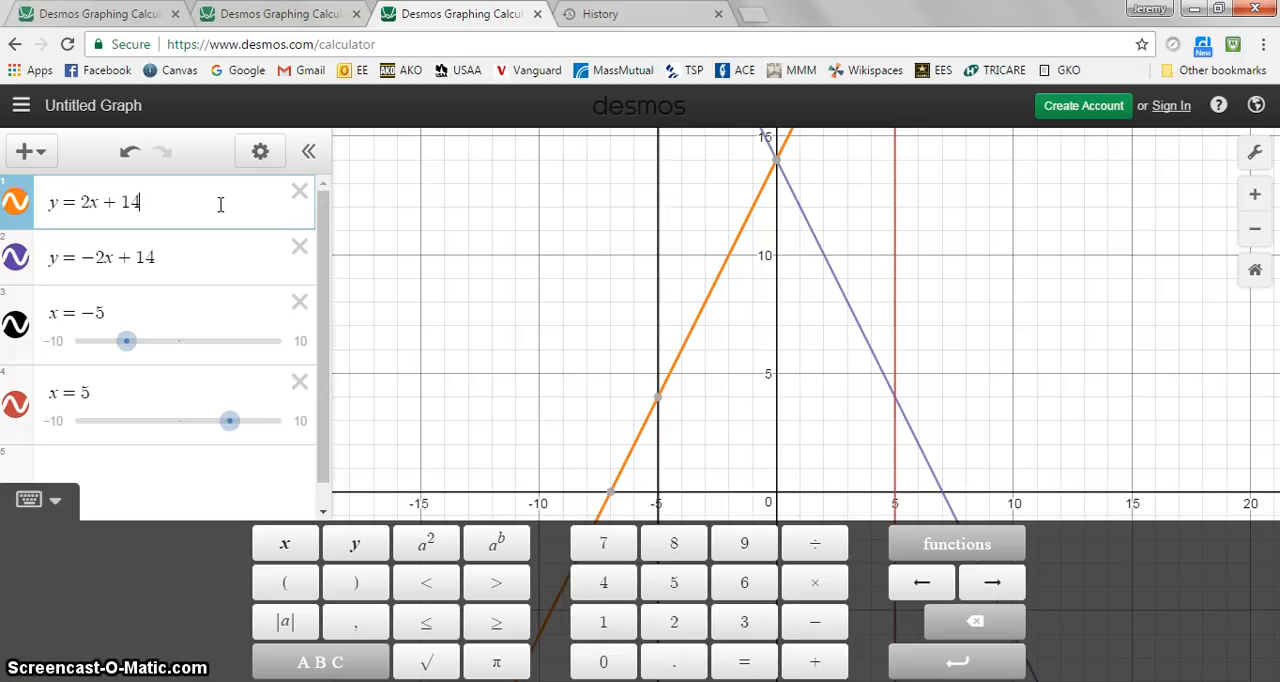
type("{")
type("-5")
key("BackSpace")
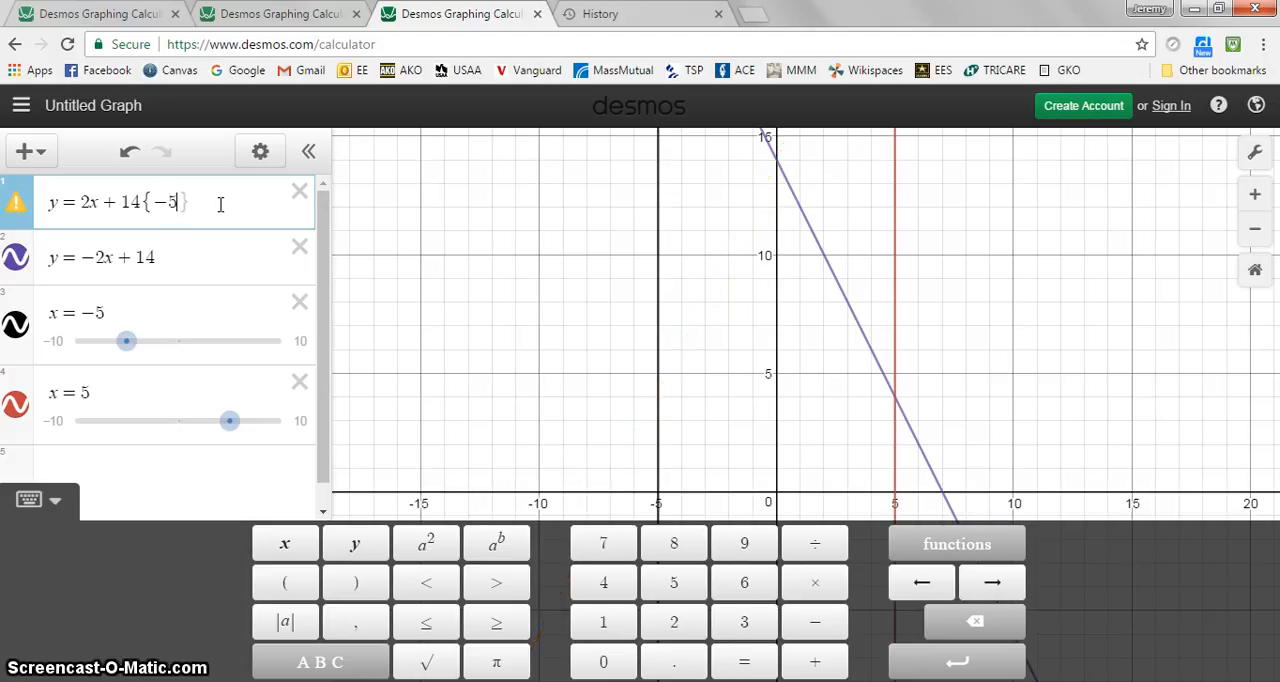
type("< ")
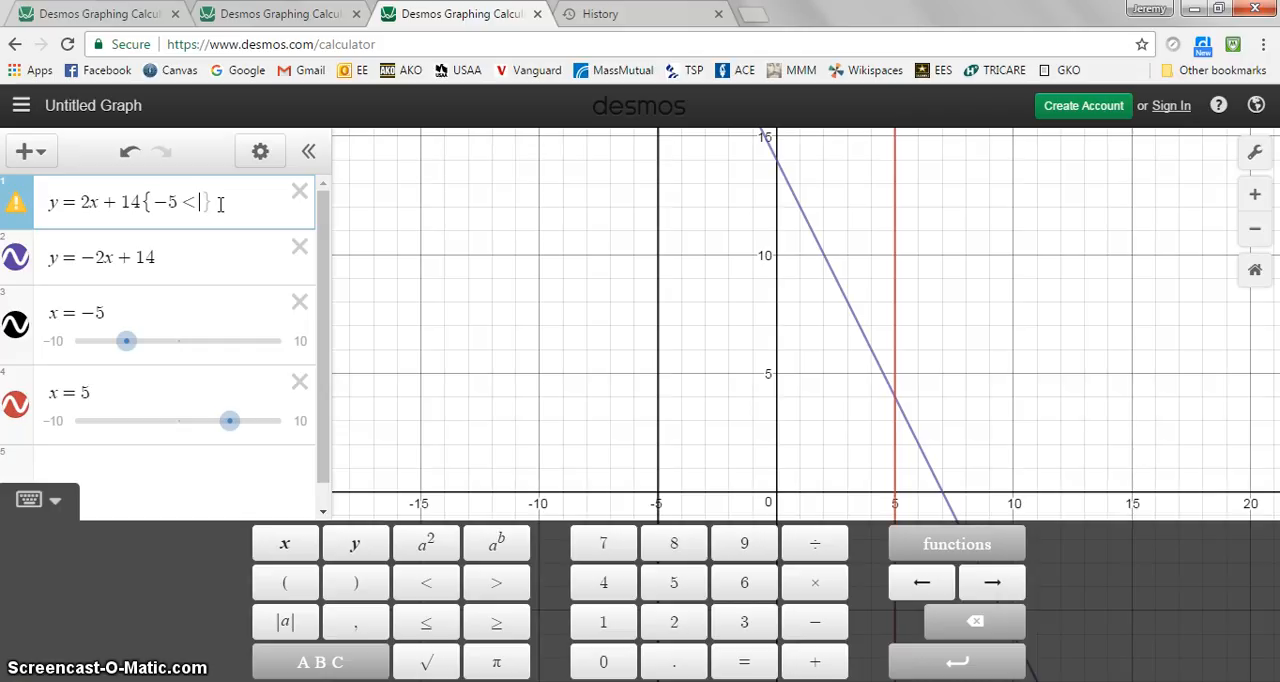
type("x < 0")
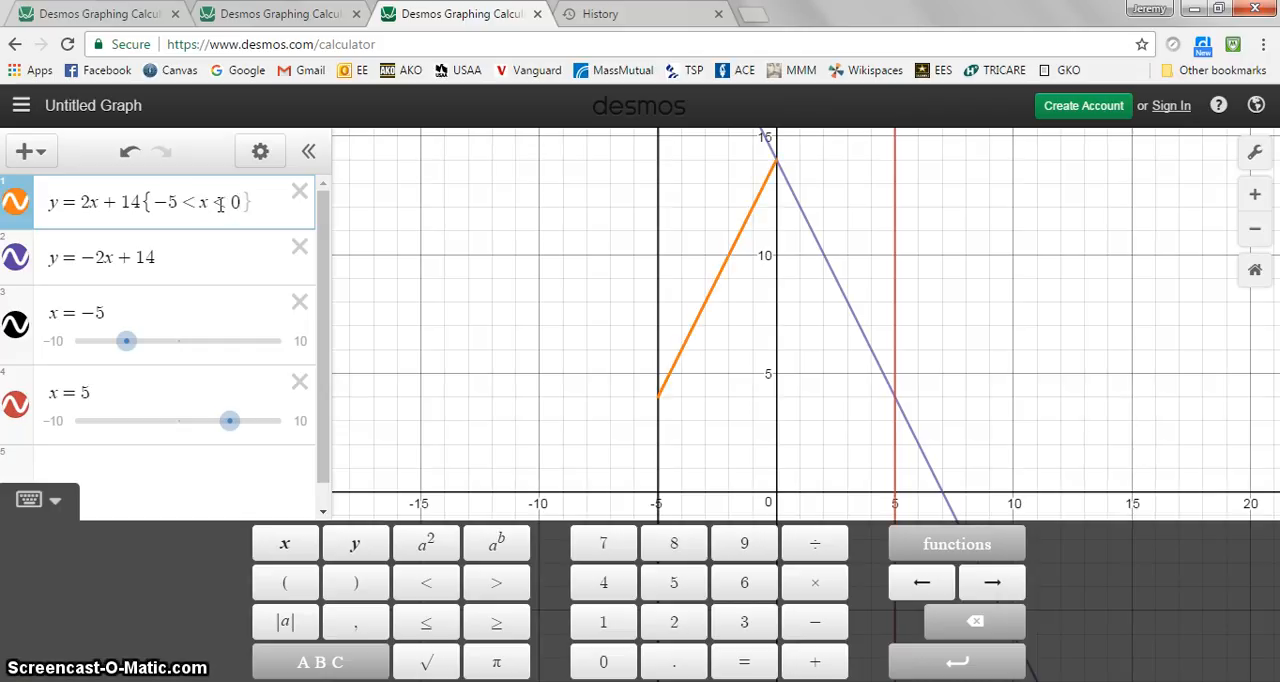
key("Return")
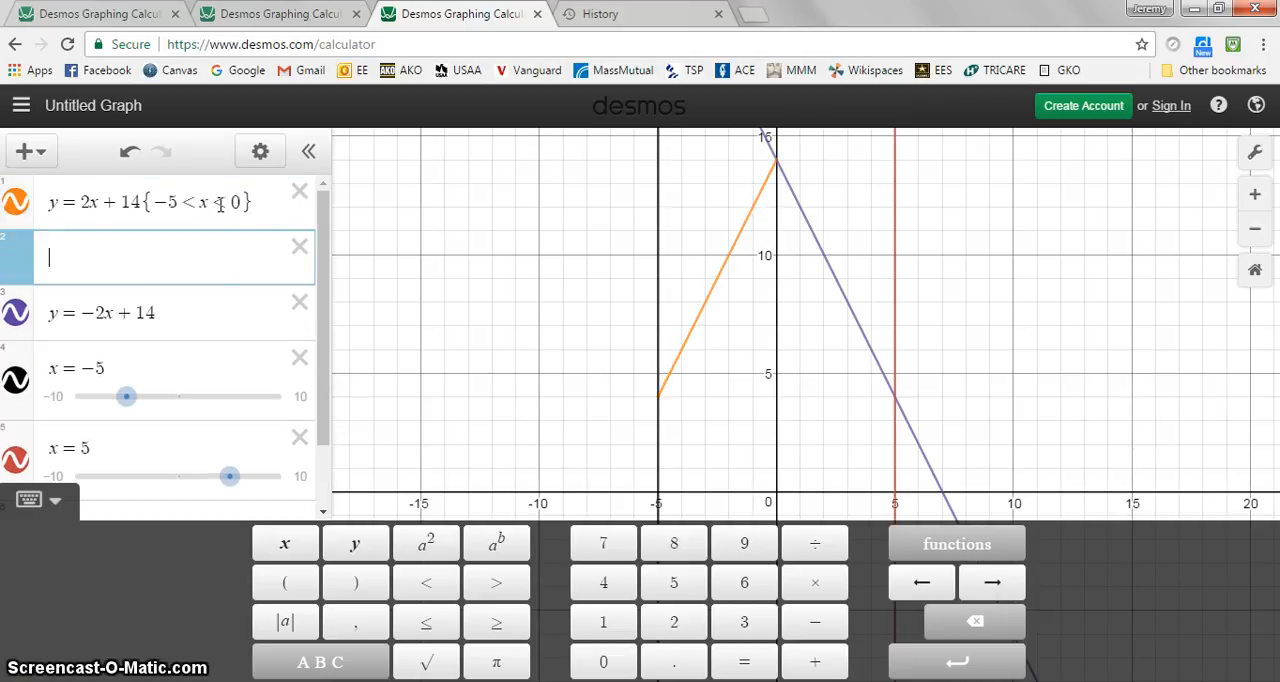
key("BackSpace")
Restrict the line y = -2x + 14 to the domain {0 < x < 5}
key("Down")
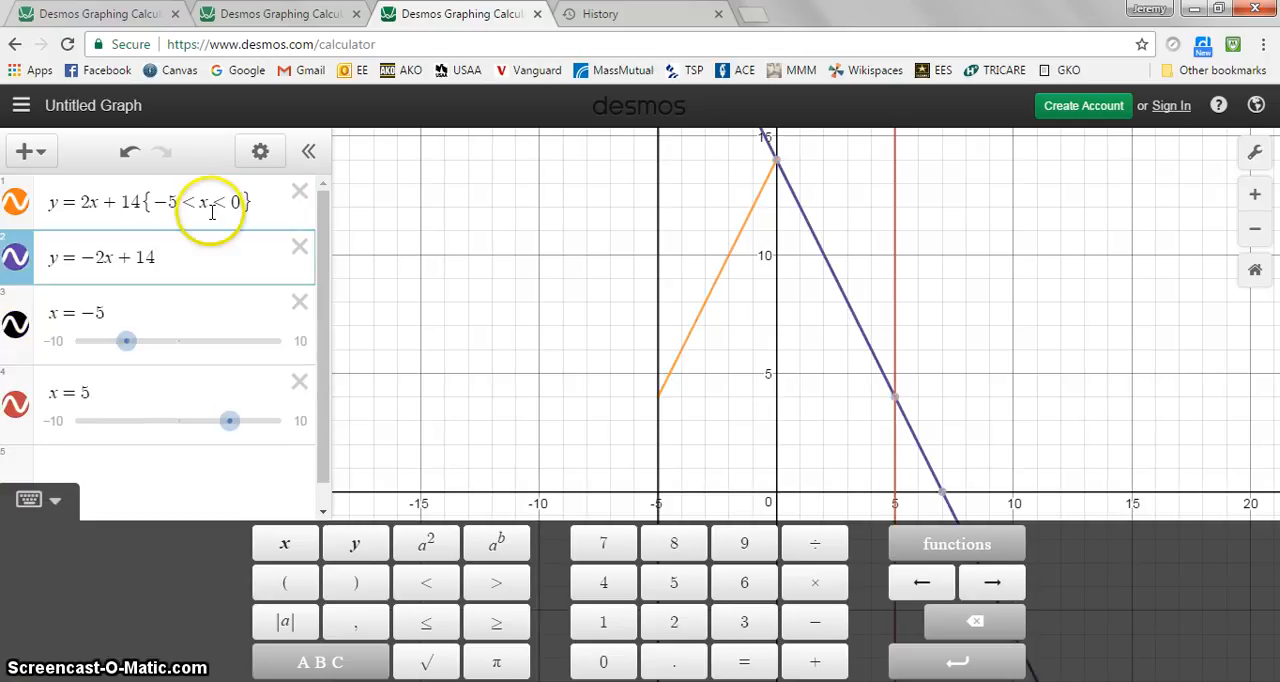
left_click(174, 257)
type("{")
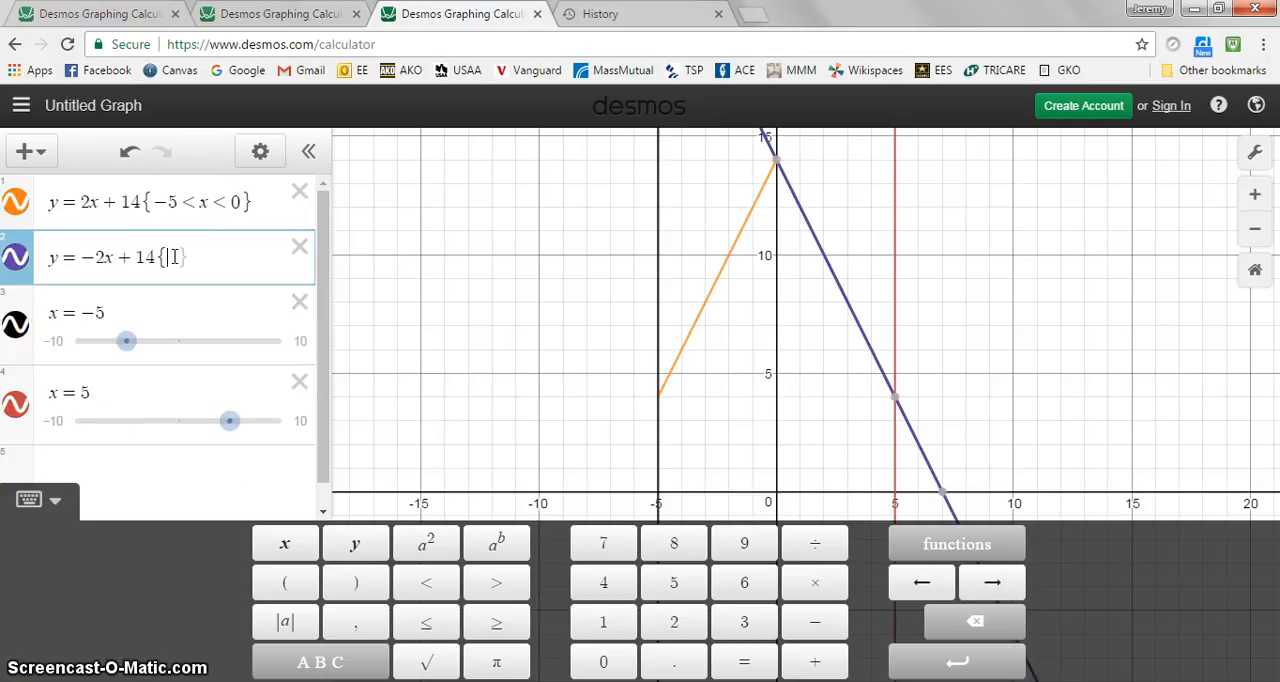
type("0 ")
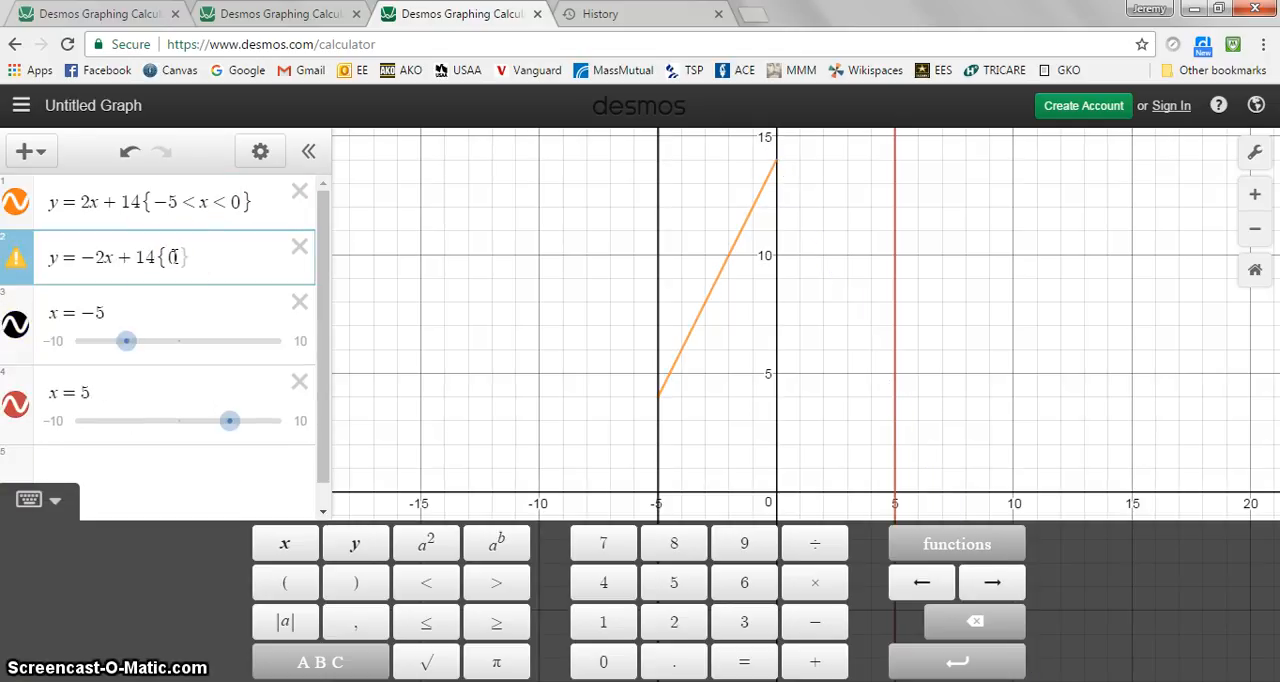
type("< x < 5")
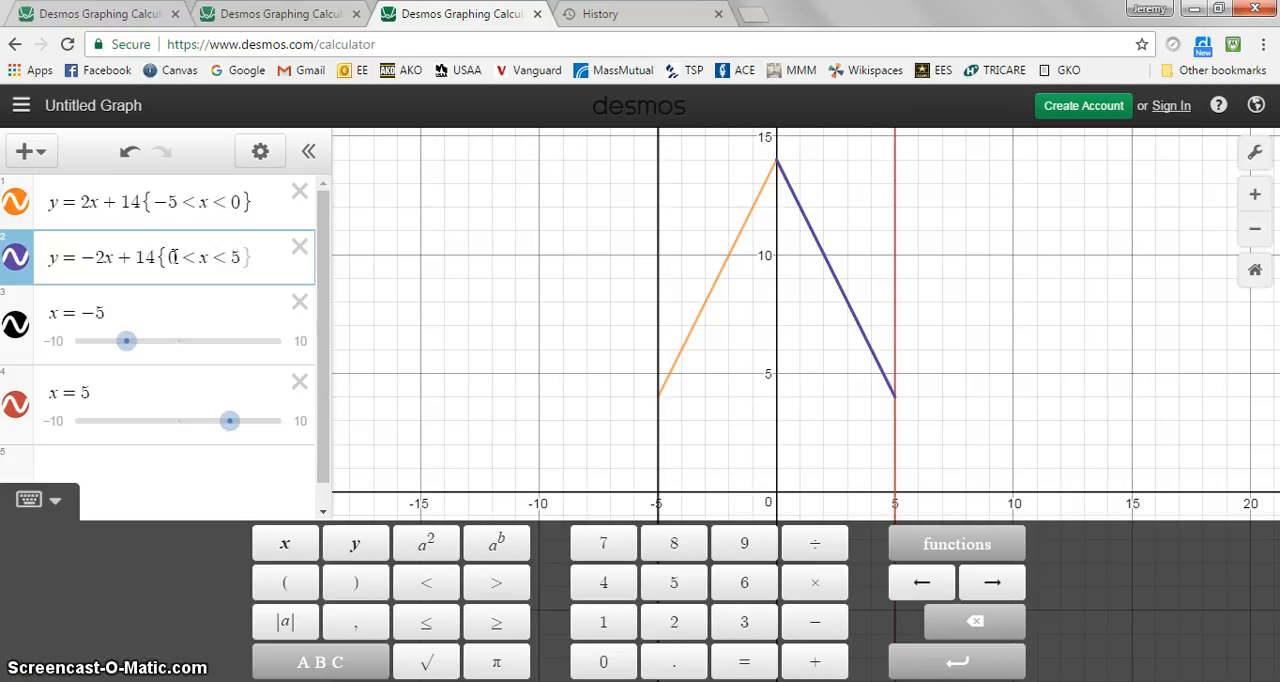
Extend both sloped lines outward by changing their outer domain limits to 6 for y = -2x + 14 and -6 for y = 2x + 14
key("BackSpace")
type("6")
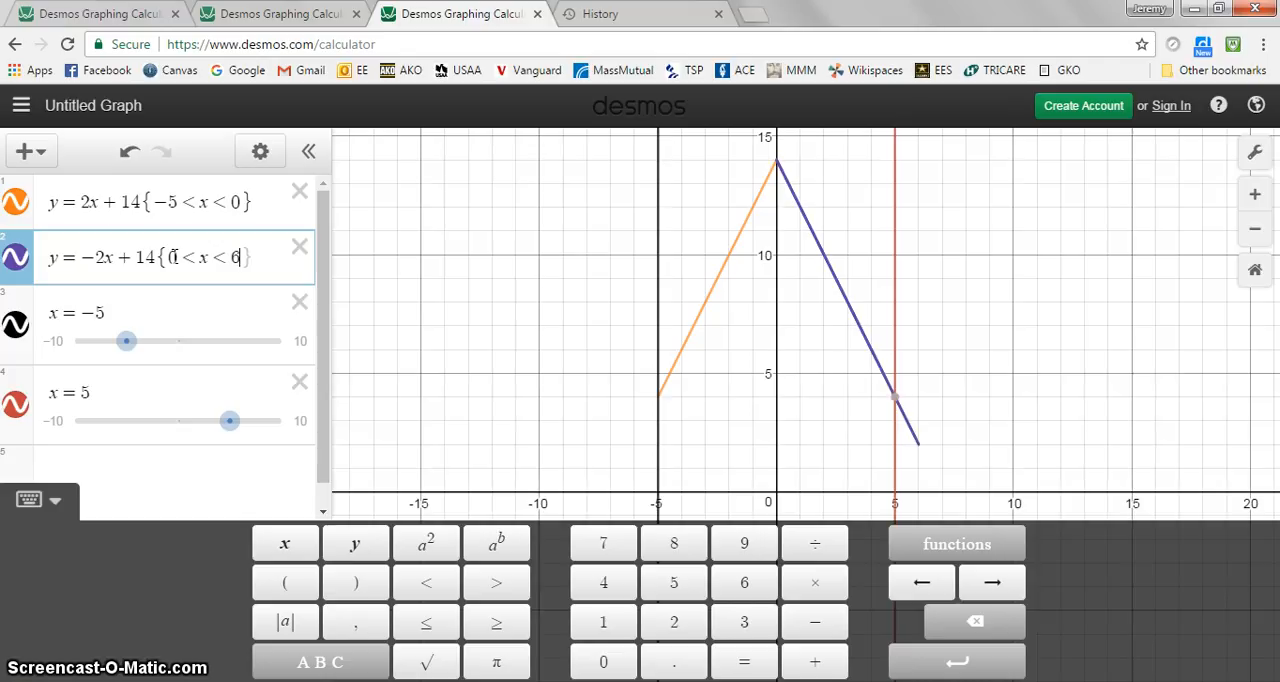
left_click(176, 203)
key("BackSpace")
type("6")
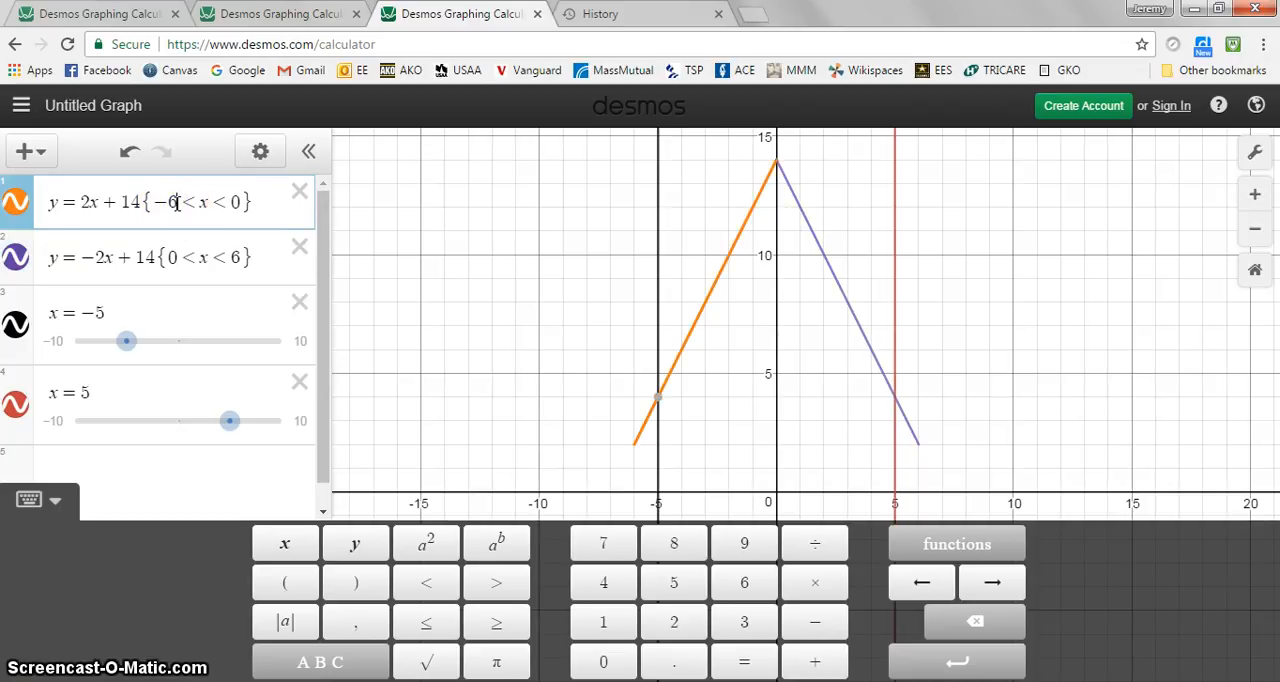
left_click(166, 206)
Restrict the vertical line x = -5 to the range {0 < y < 4}
left_click(168, 317)
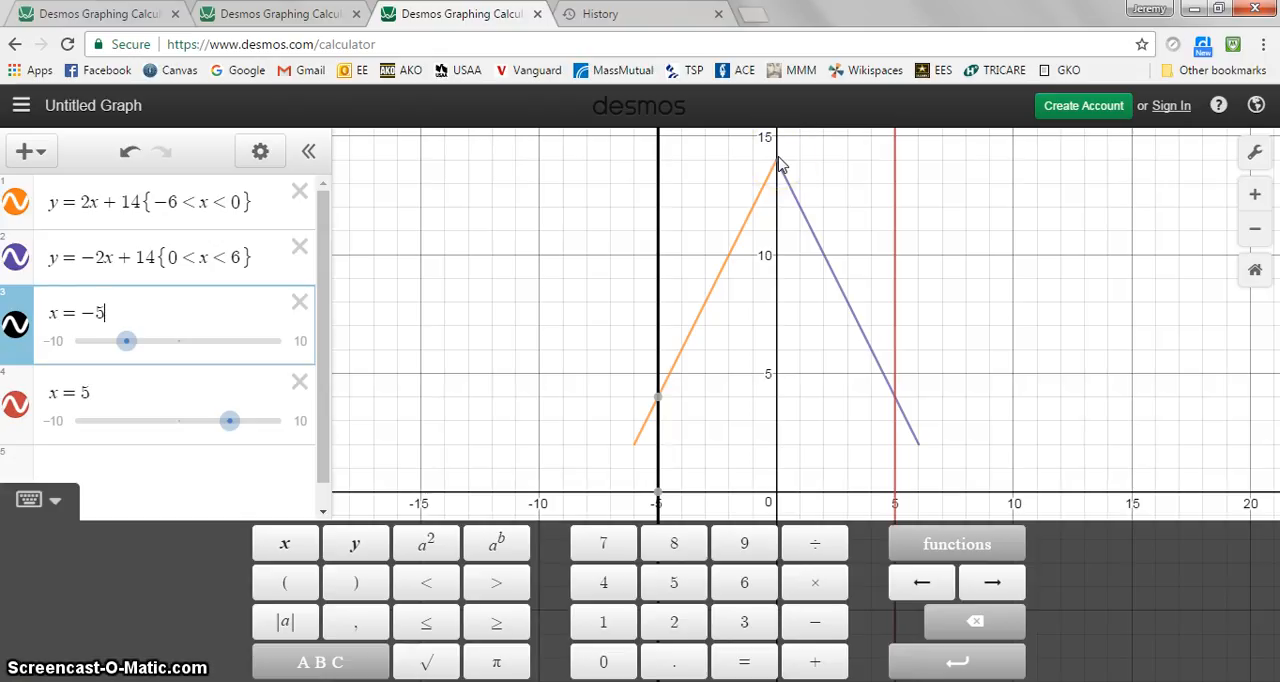
type("{0")
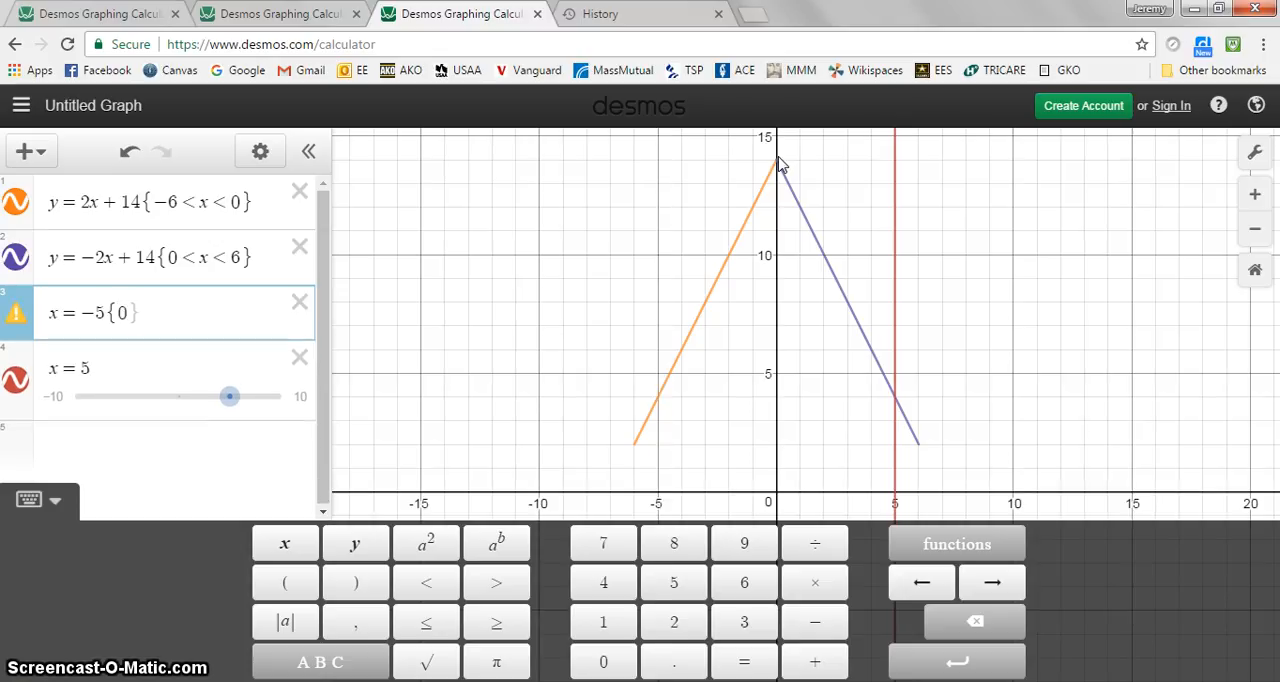
type("<y")
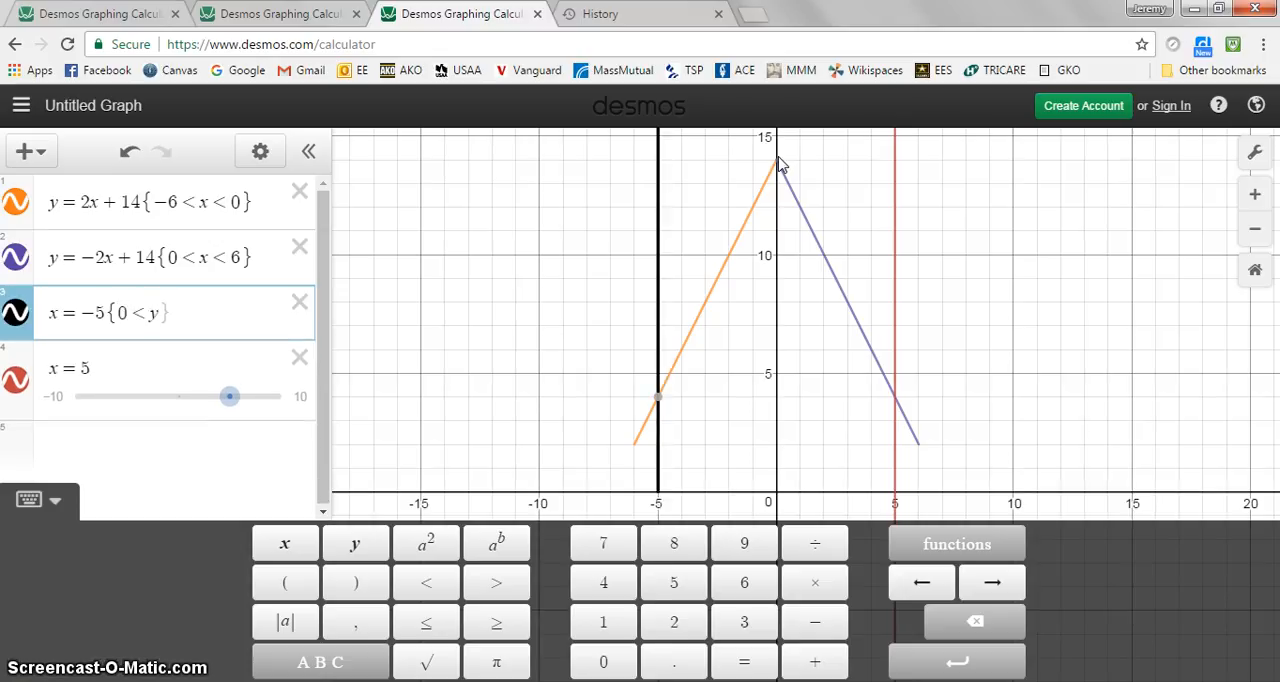
type("<")
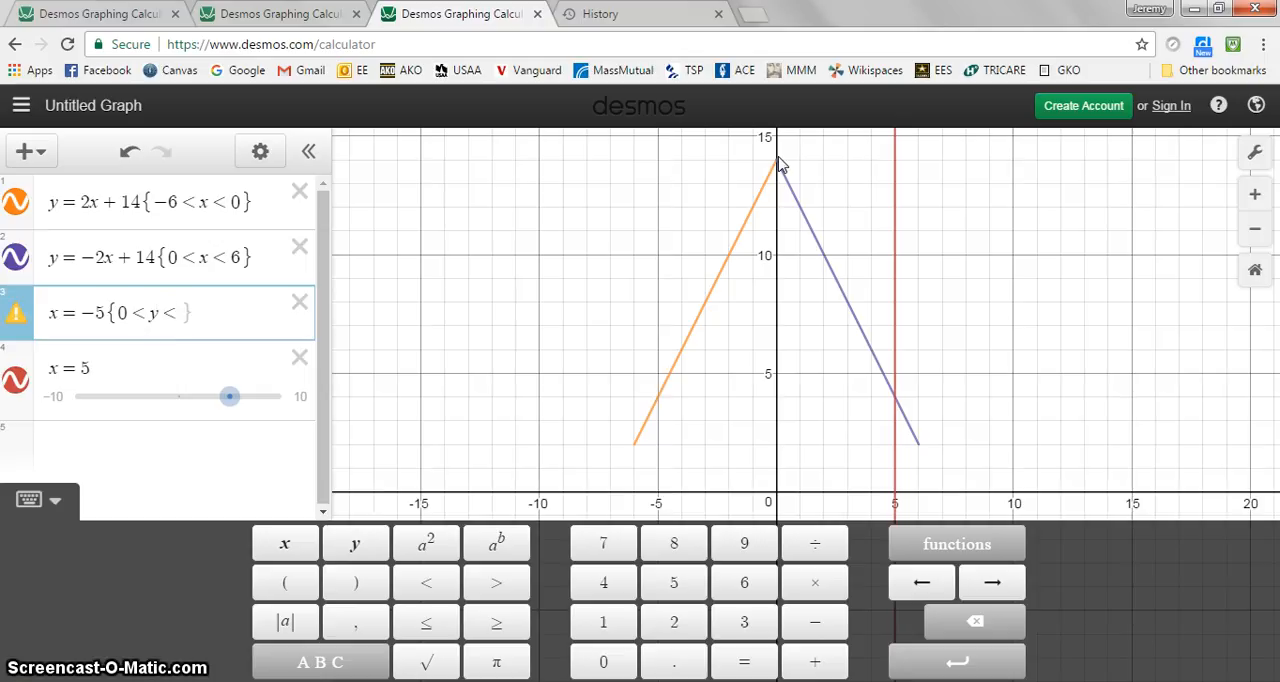
type("4")
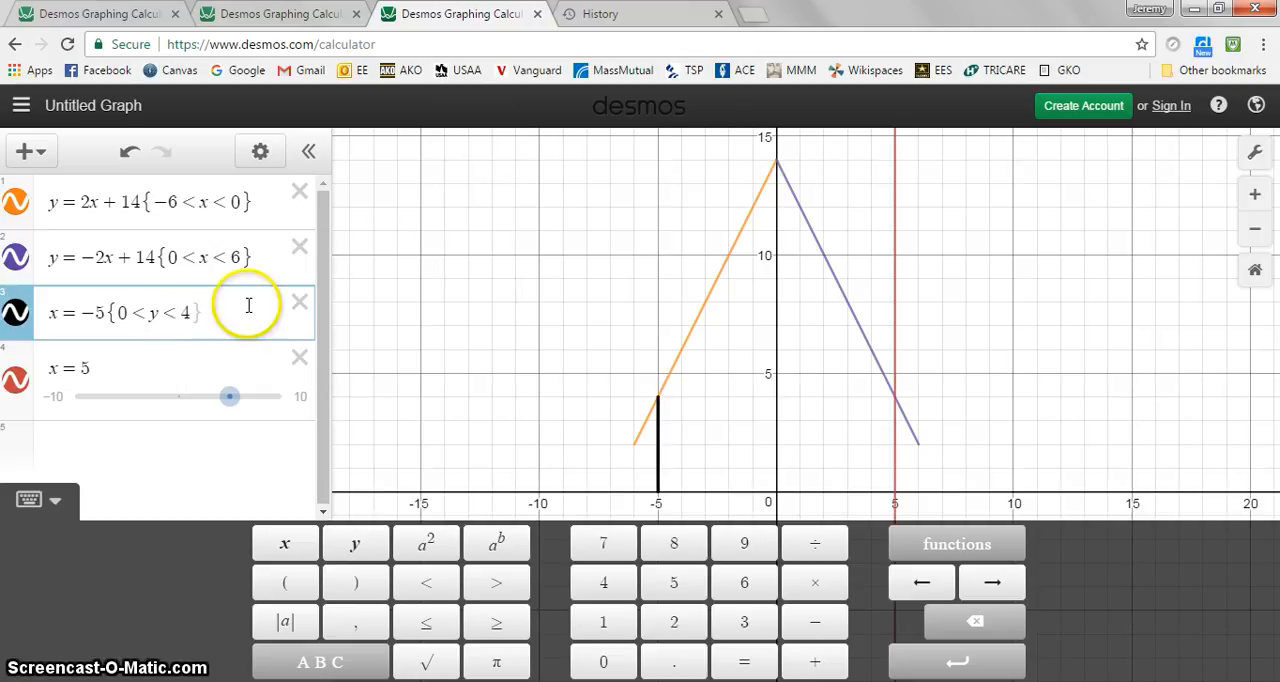
Copy the {0 < y < 4} restriction from x = -5 onto the vertical line x = 5
left_click_drag(205, 313, 113, 313)
key("ctrl+c")
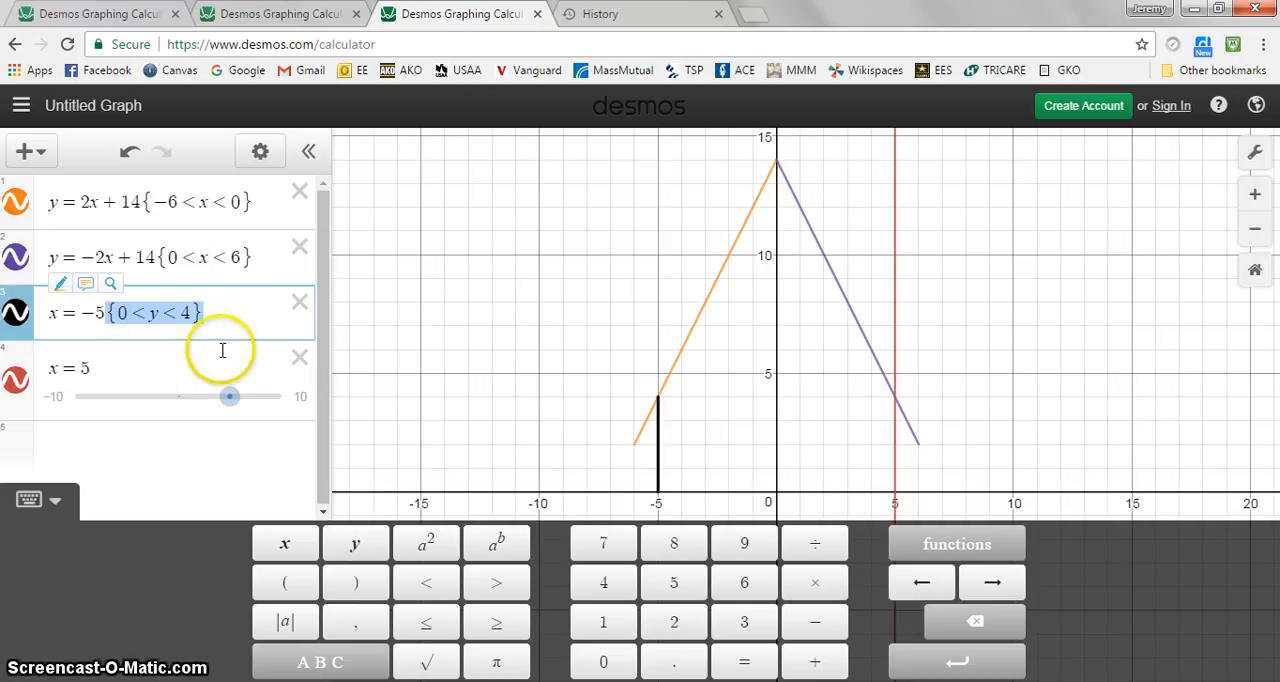
left_click(200, 357)
key("ctrl+v")
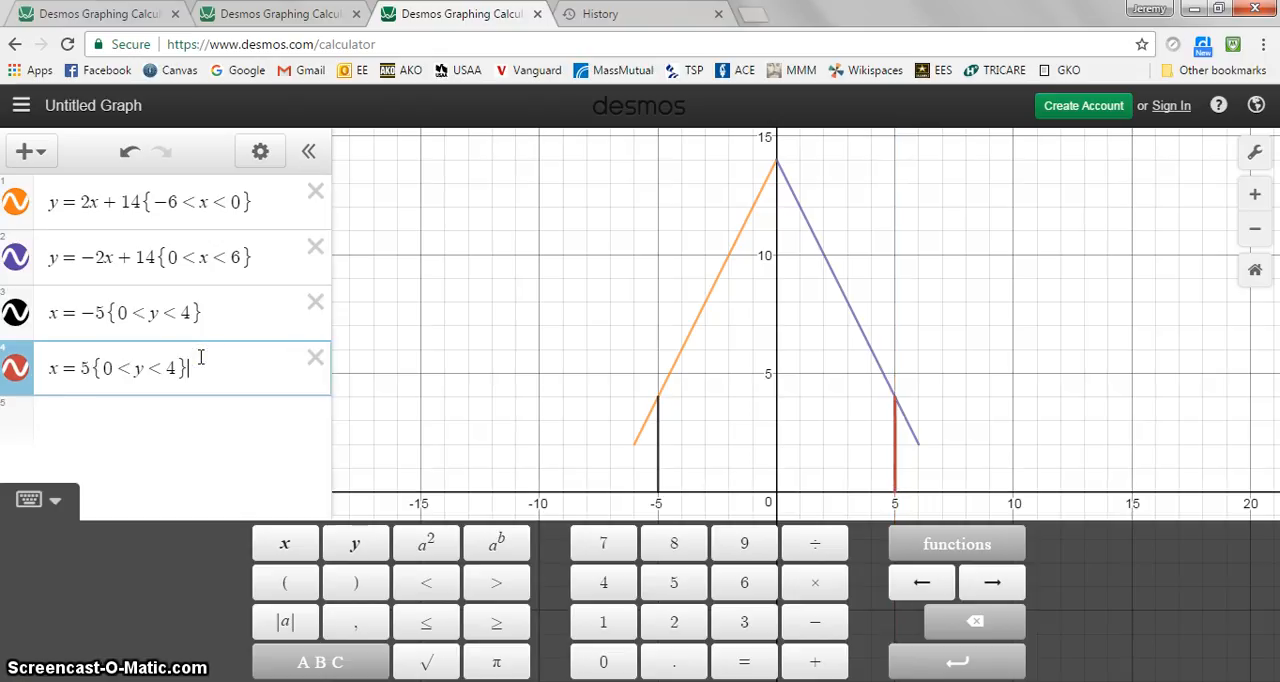
Add the horizontal segment y = 4 restricted to {-1 < x < 1} as a new expression
key("Return")
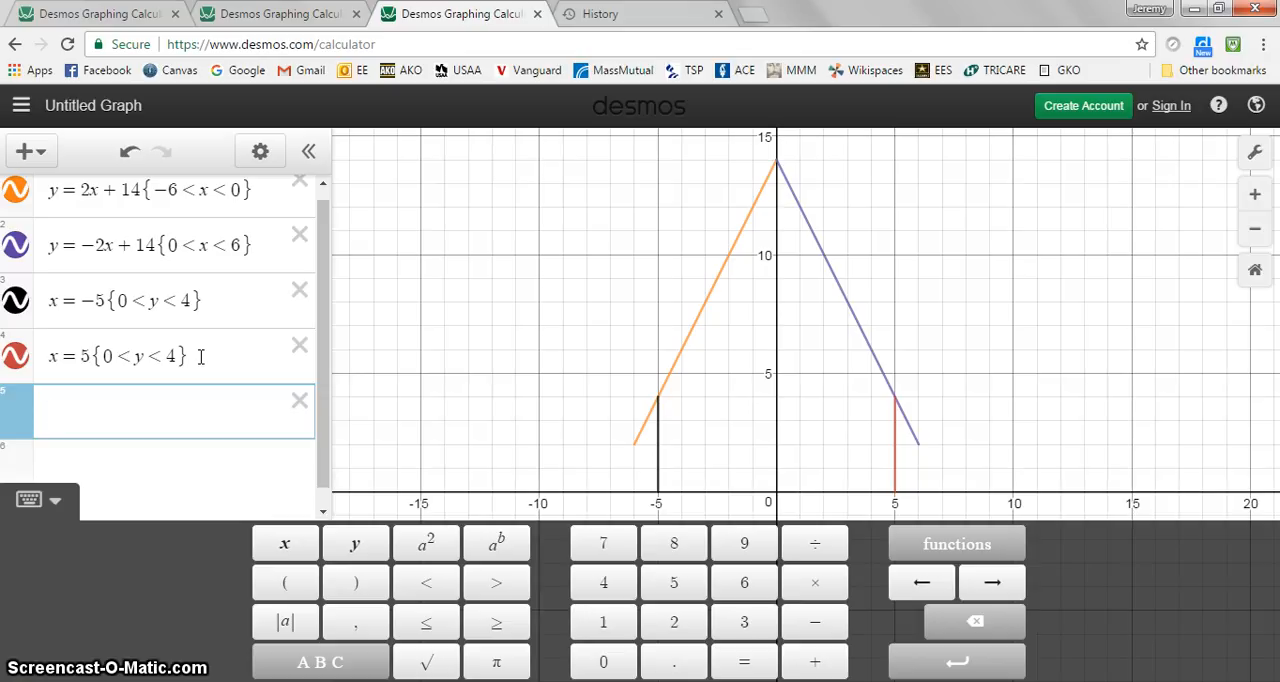
type("y=")
type("4")
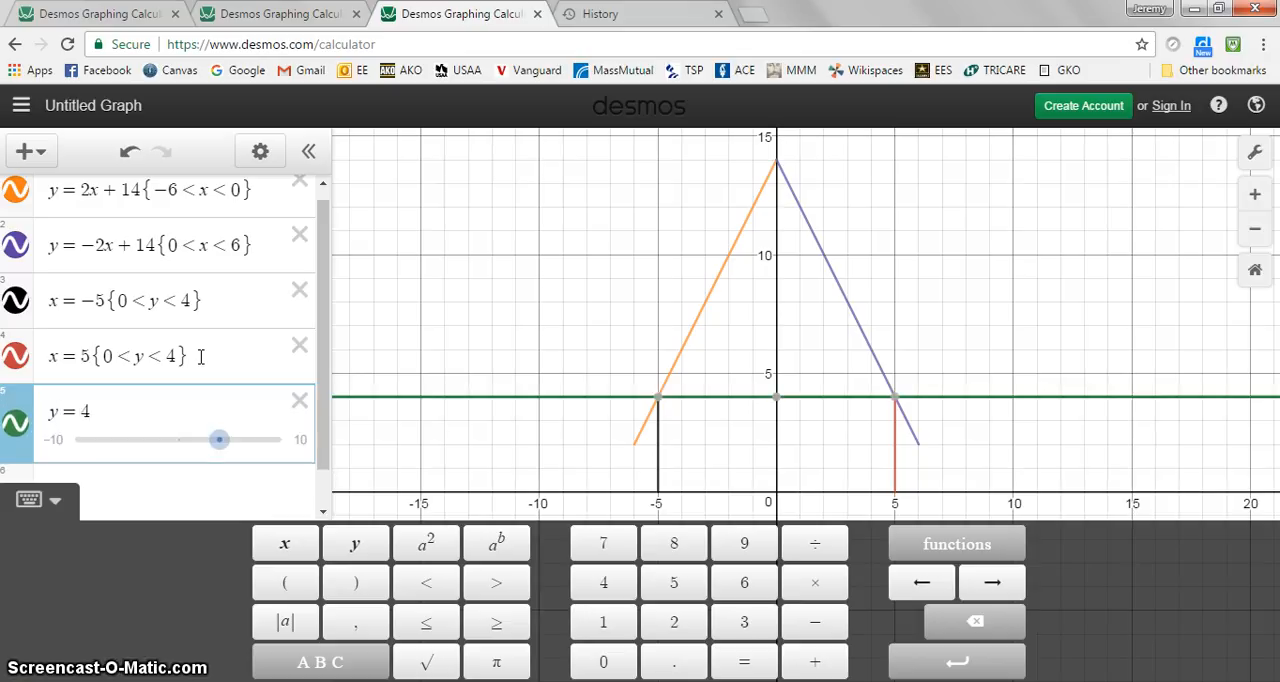
type("{")
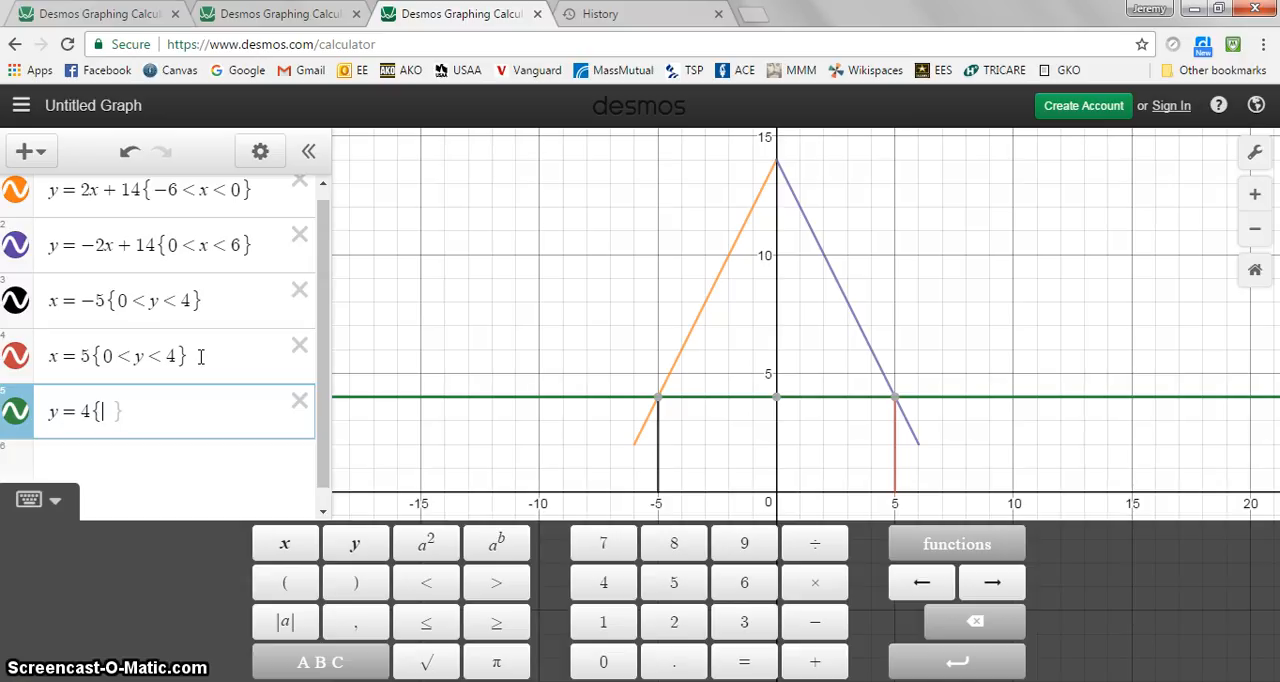
type("-1<x")
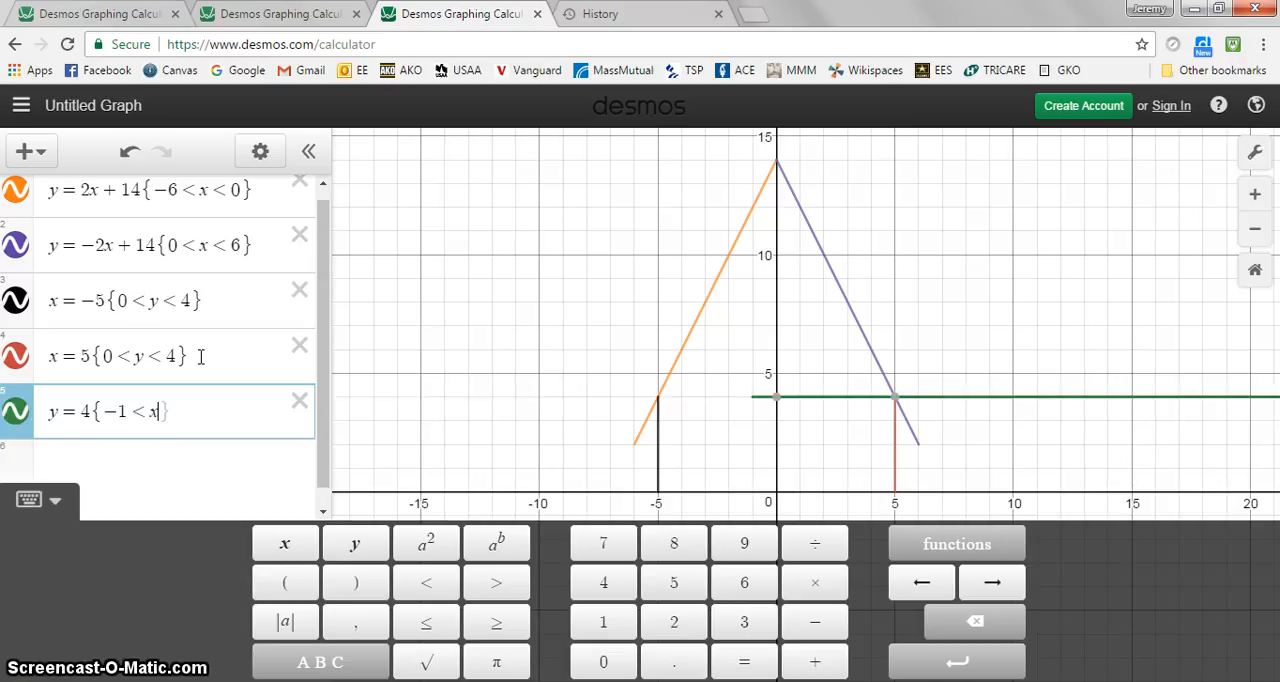
type("< ")
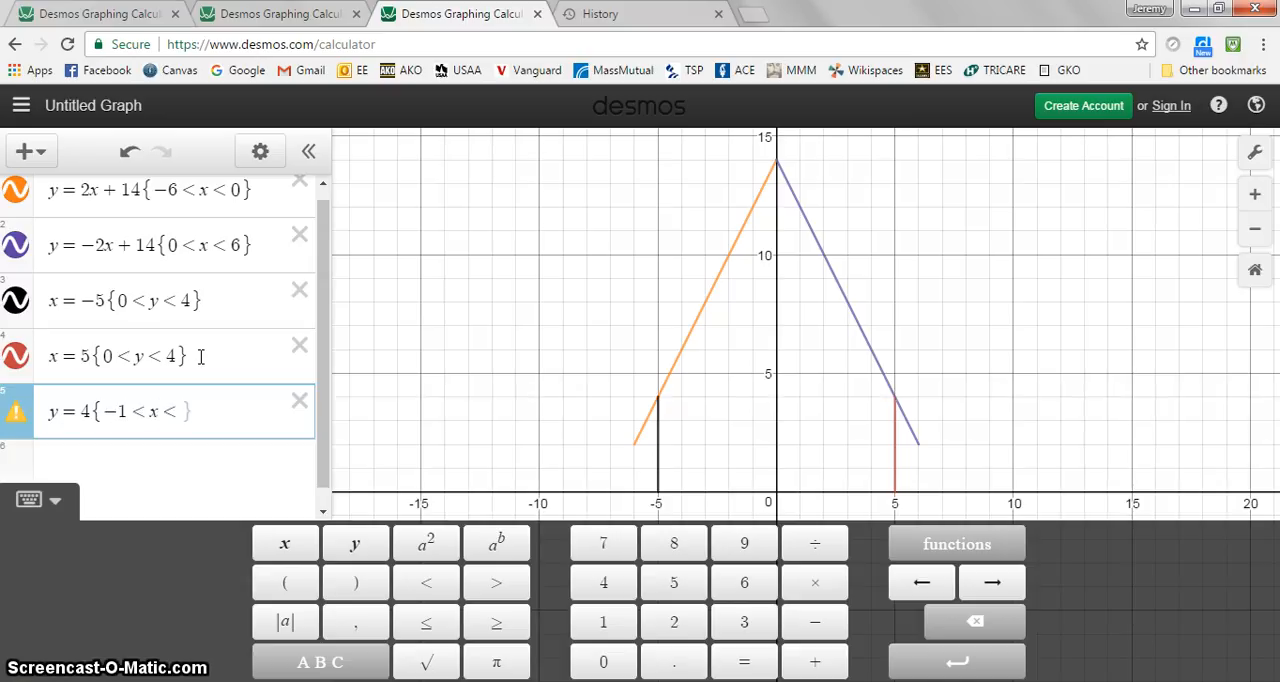
type("1")
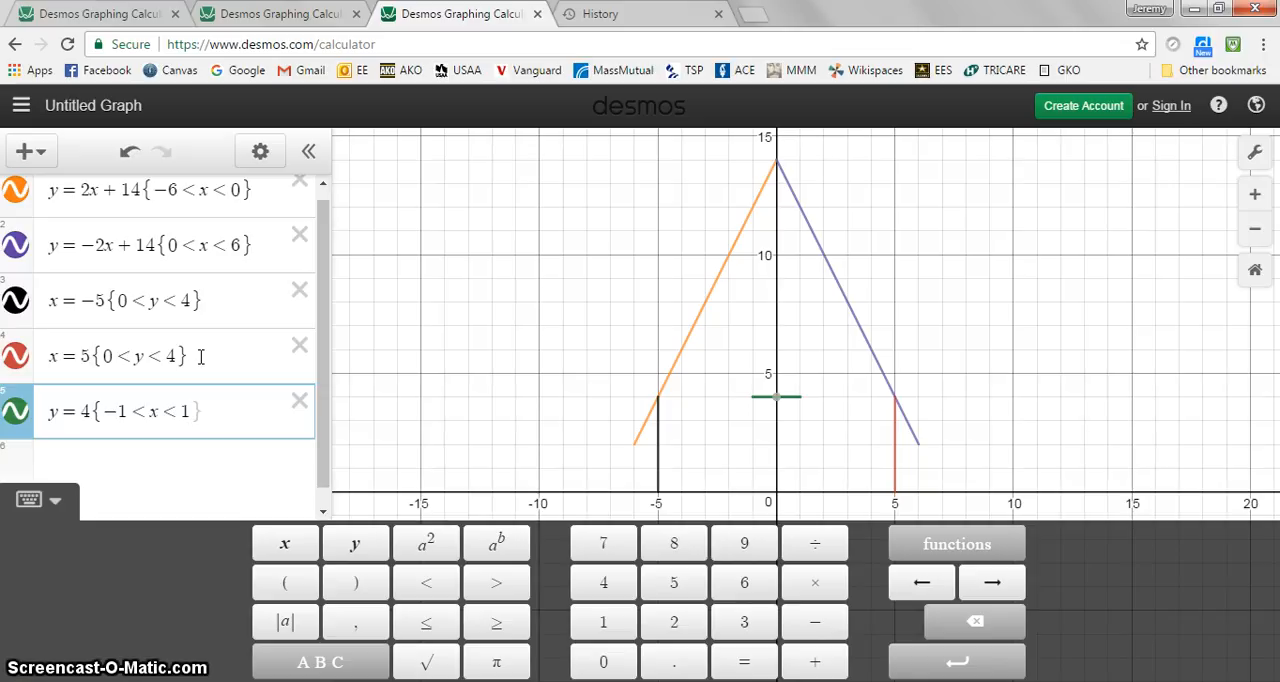
Add the door's left edge as a new expression, the vertical line x = -1 restricted to {0 < y < 4}
key("Return")
type("y=")
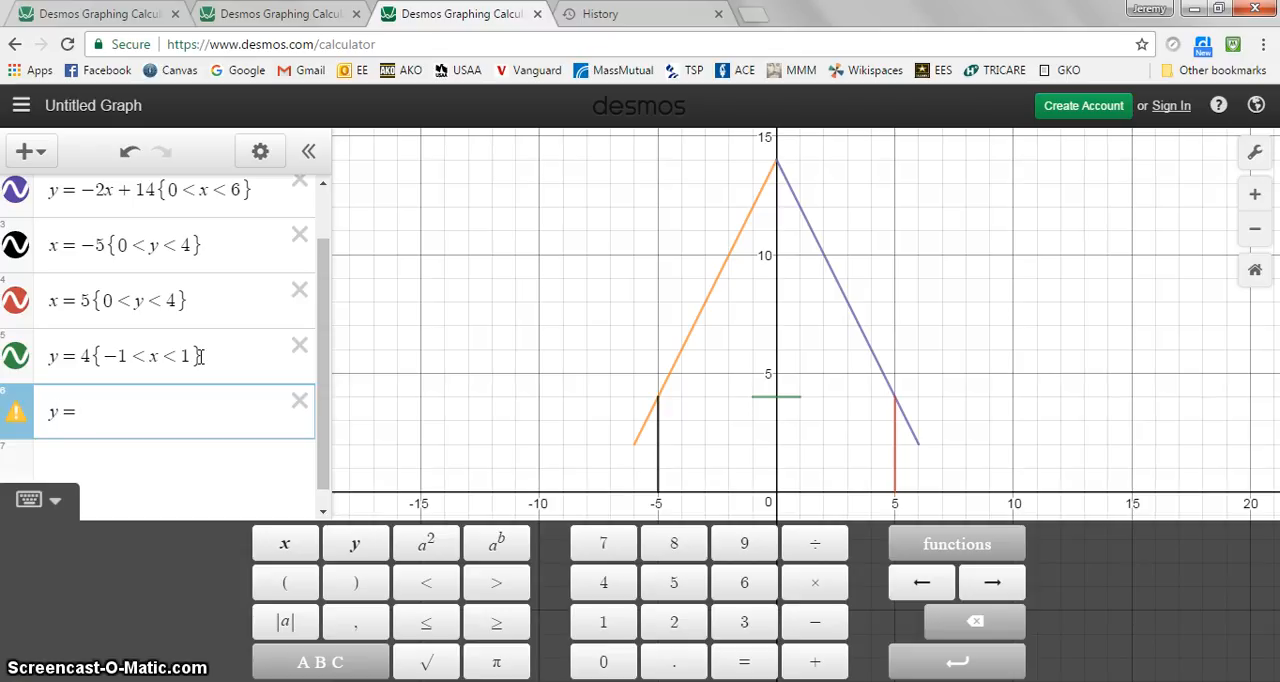
key("BackSpace")
key("BackSpace")
type("x=-1")
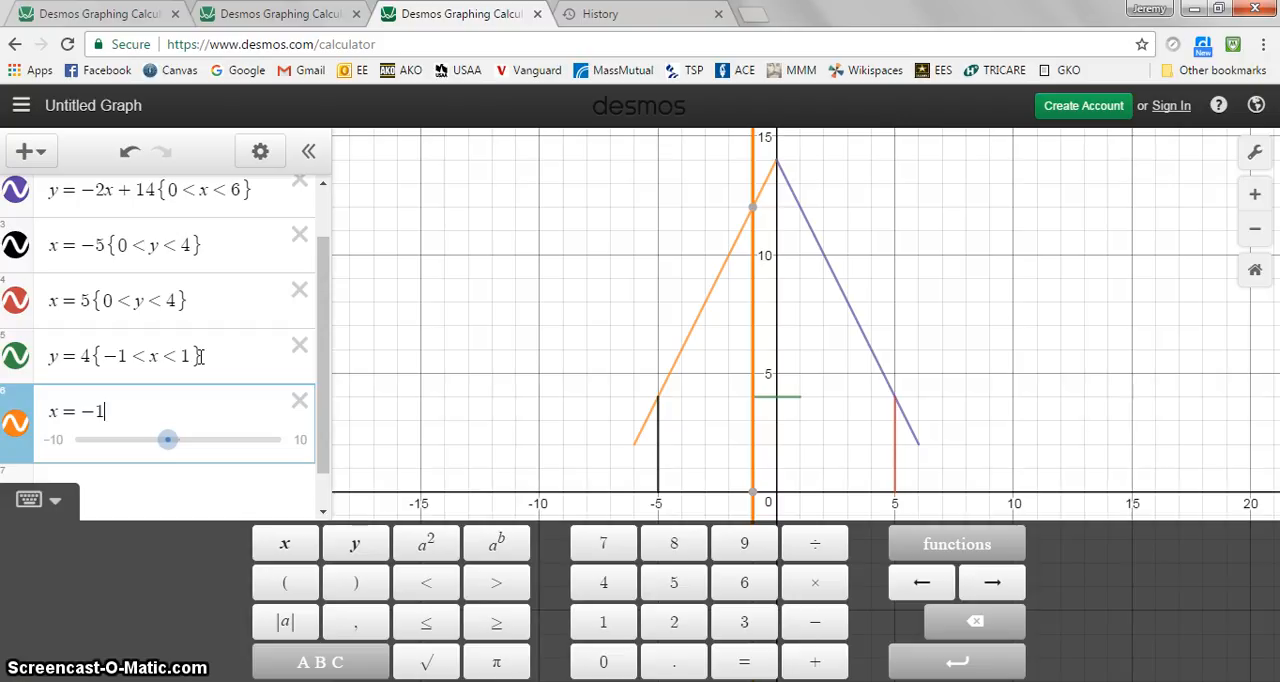
type("{")
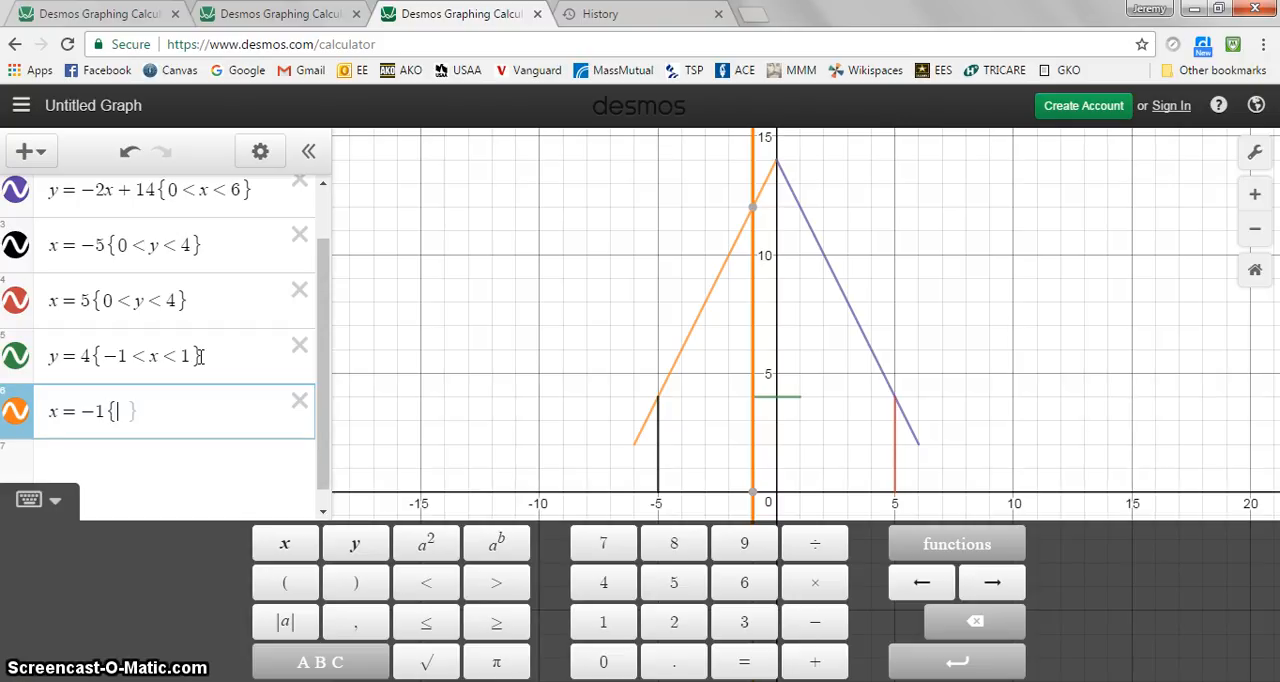
type("0")
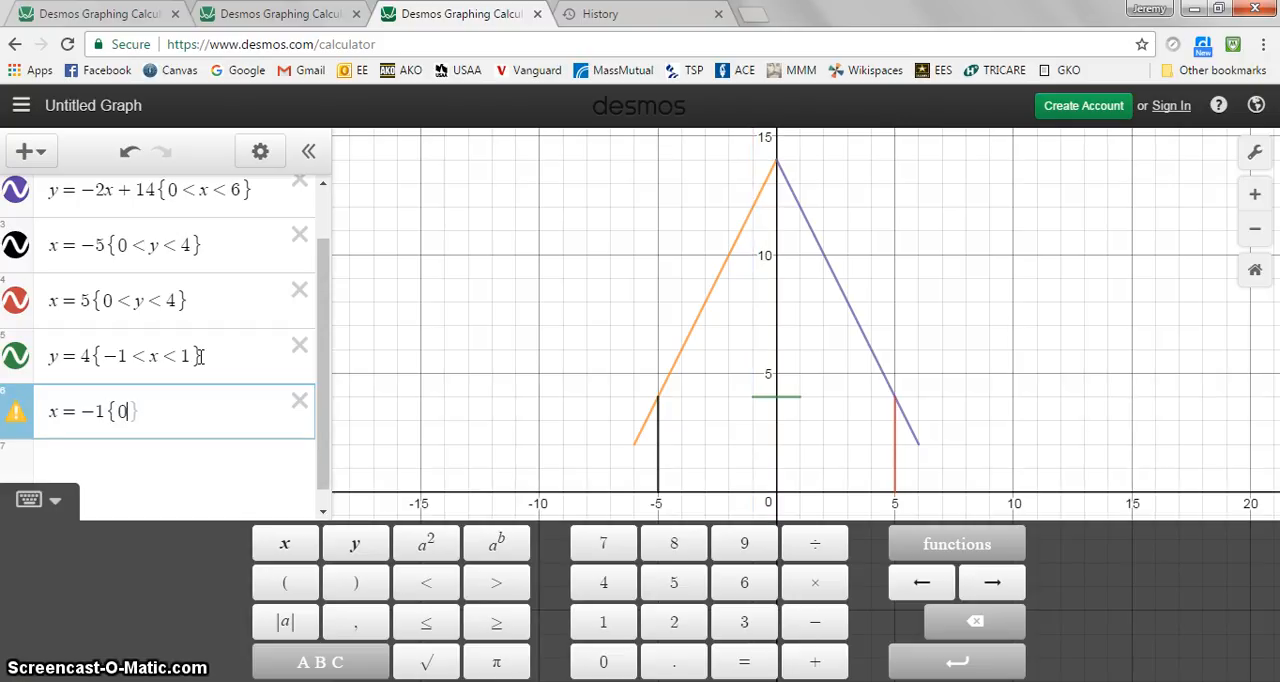
type("<y<")
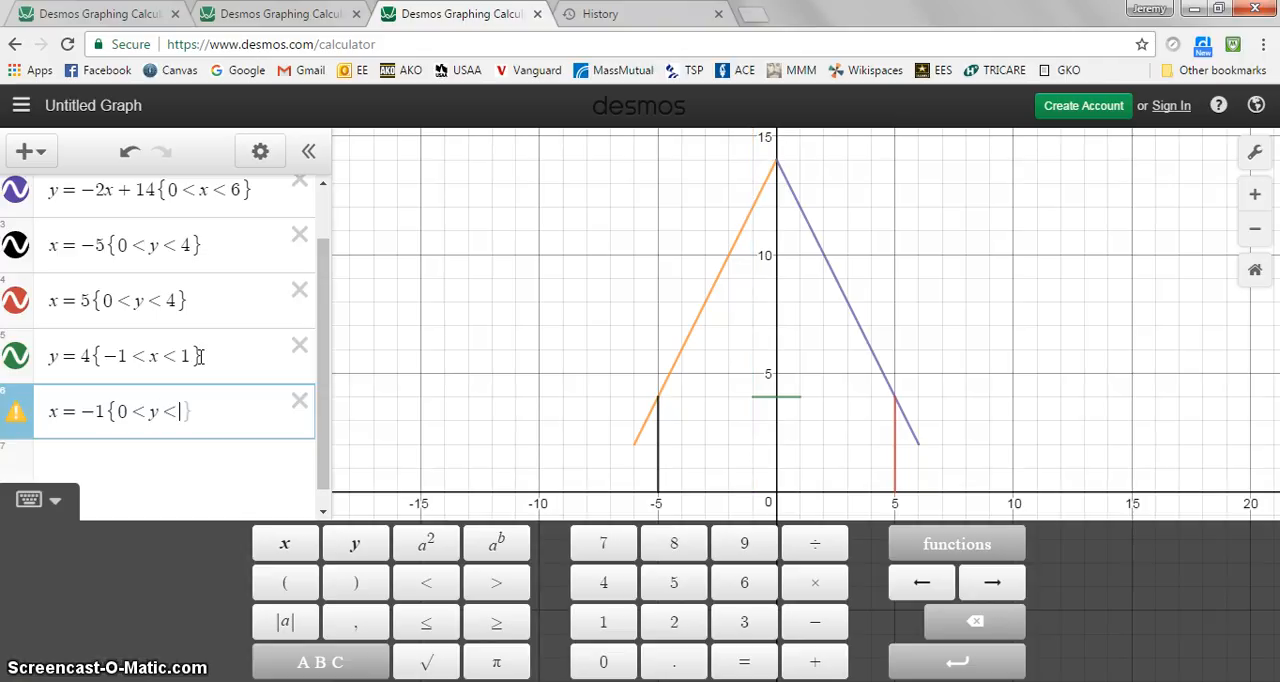
type("4")
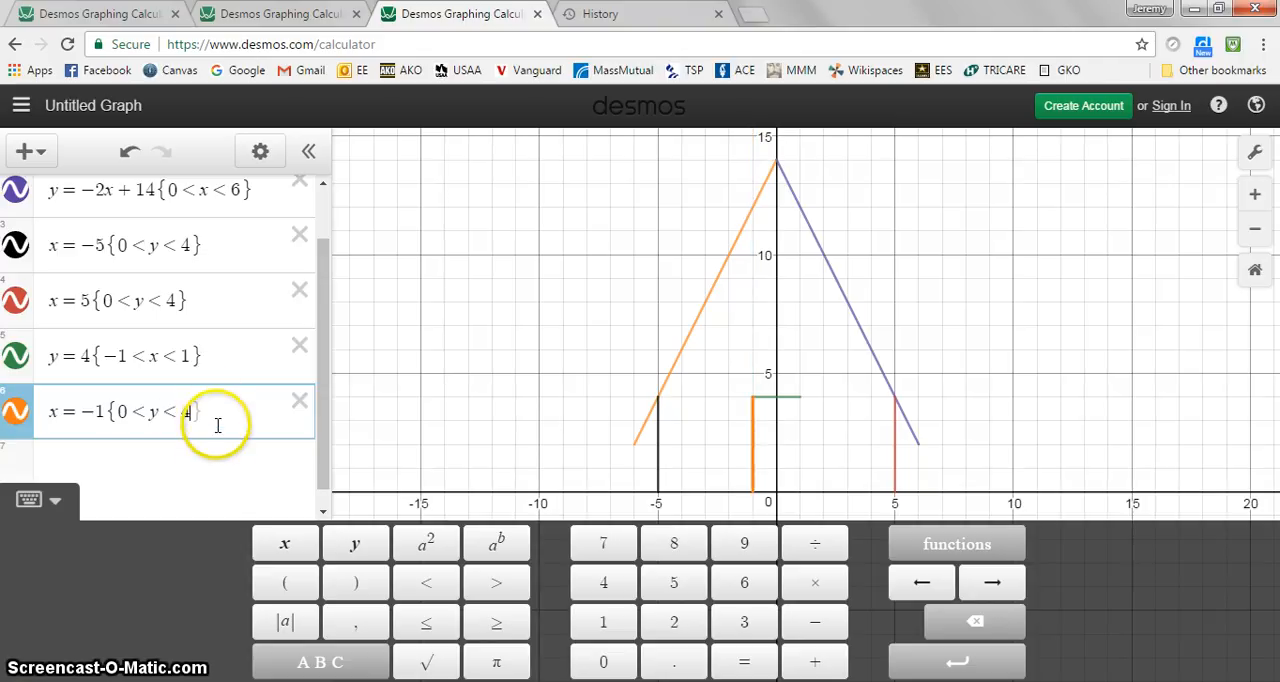
Duplicate the x = -1 {0 < y < 4} expression and change the copy to x = 1 for the door's right edge
left_click_drag(217, 425, 22, 418)
key("ctrl+c")
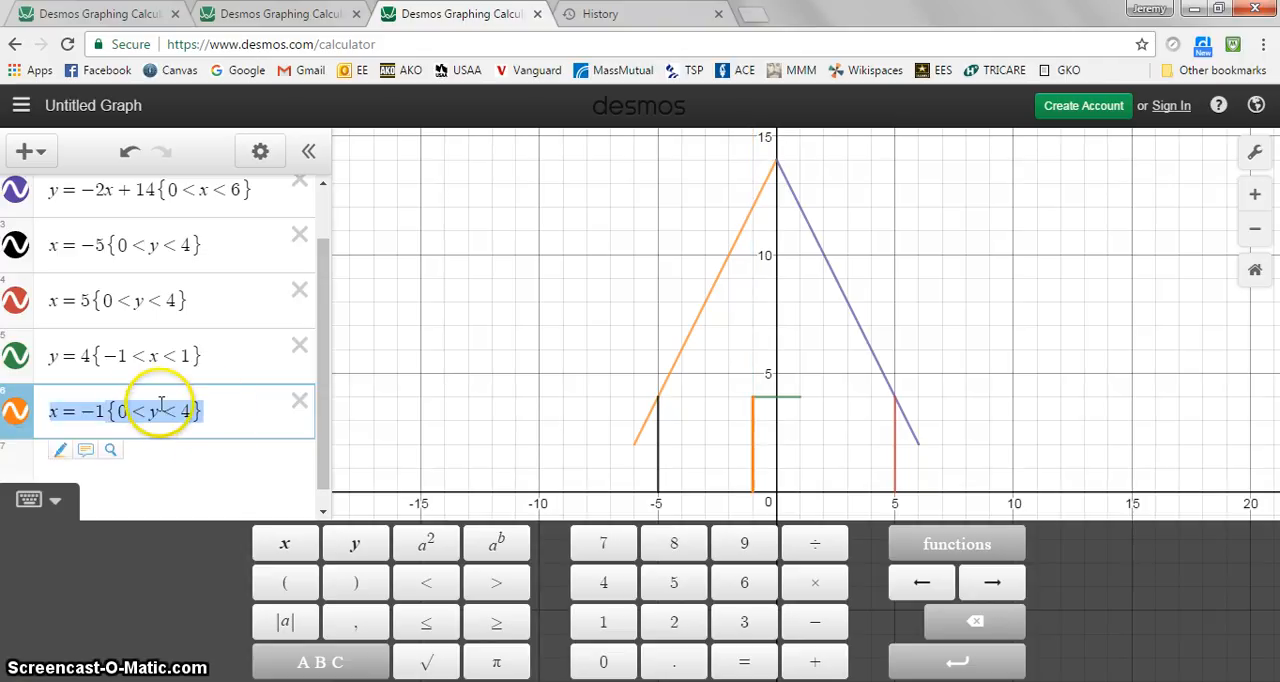
key("Return")
key("ctrl+v")
left_click(92, 410)
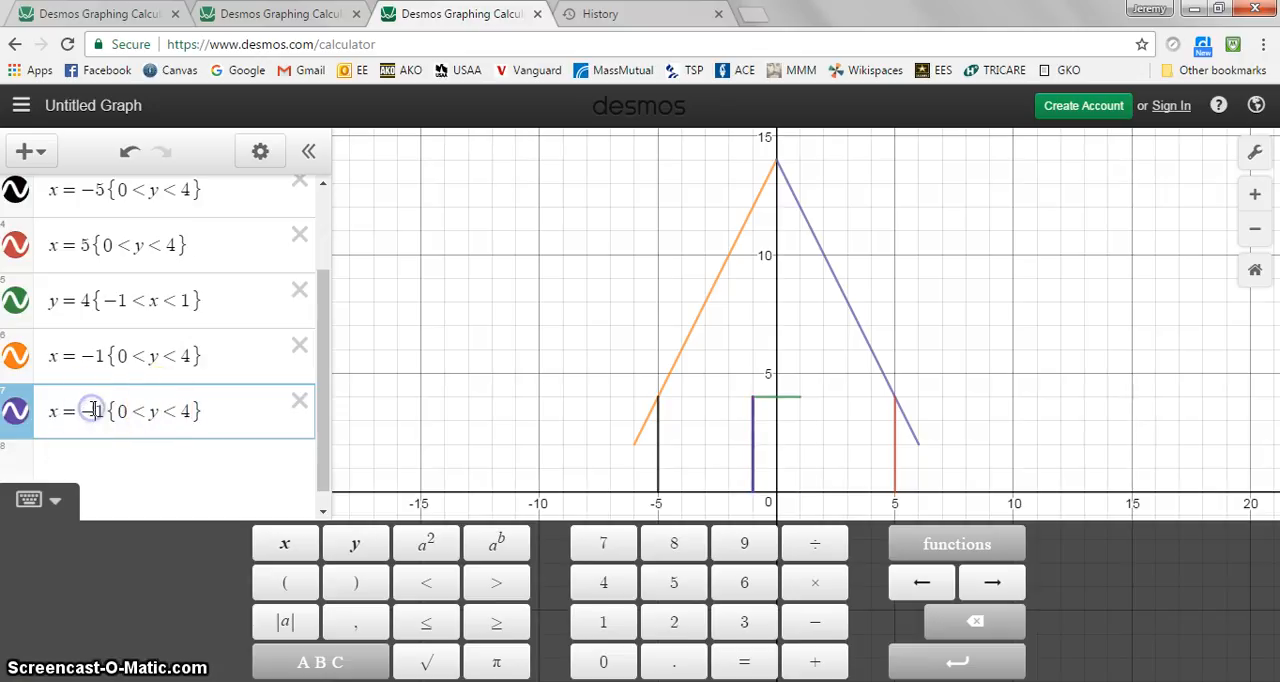
key("BackSpace")
left_click(474, 429)
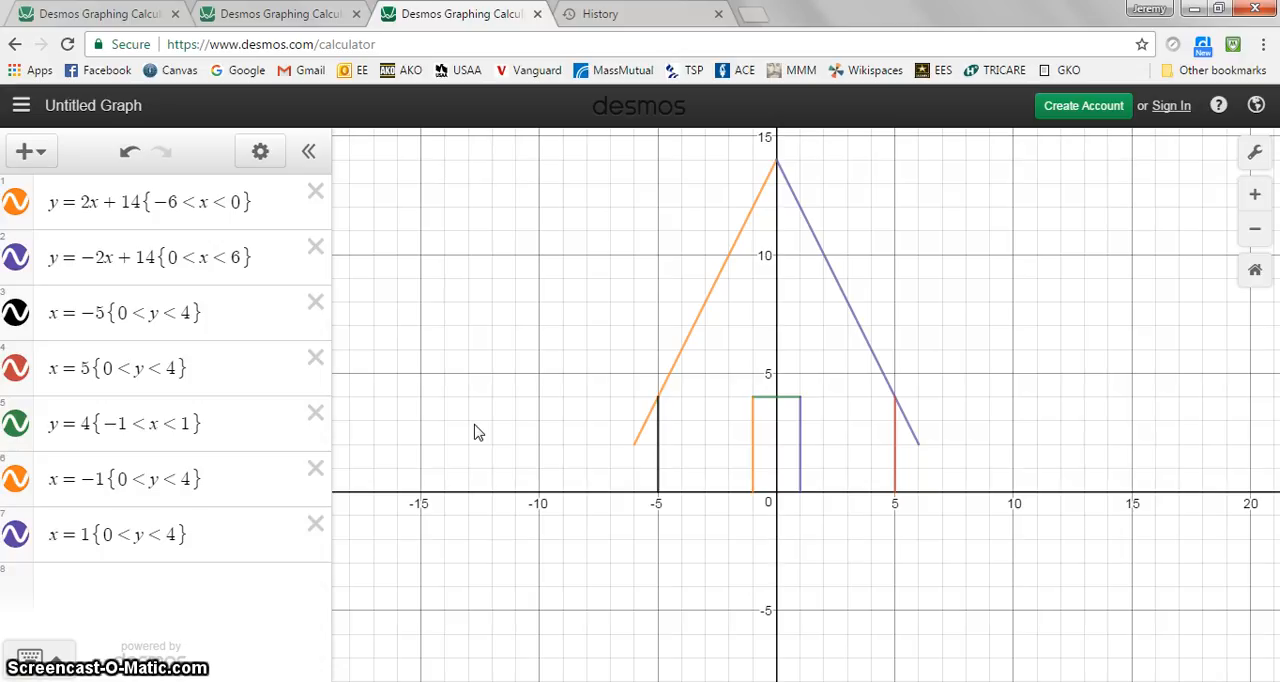
Shade the door by rewriting the x = 1 expression as the inequality -1 < x < 1 {0 < y < 4}
left_click(214, 536)
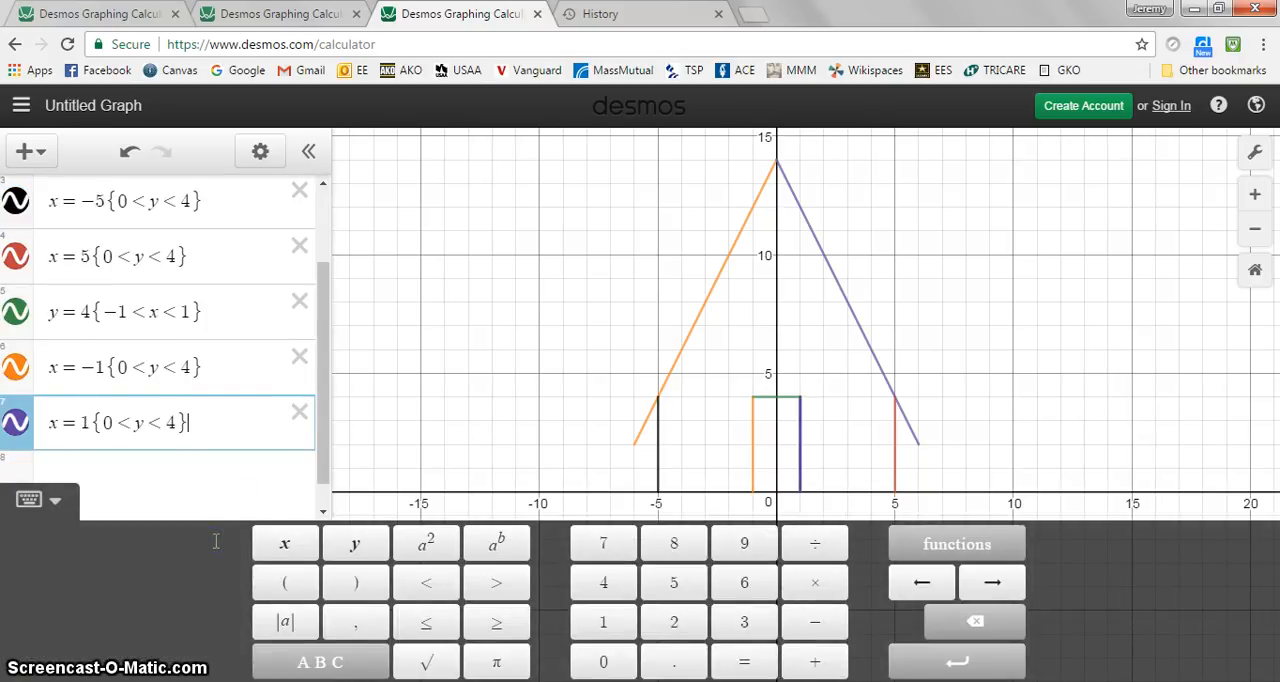
left_click(80, 423)
double_click(78, 422)
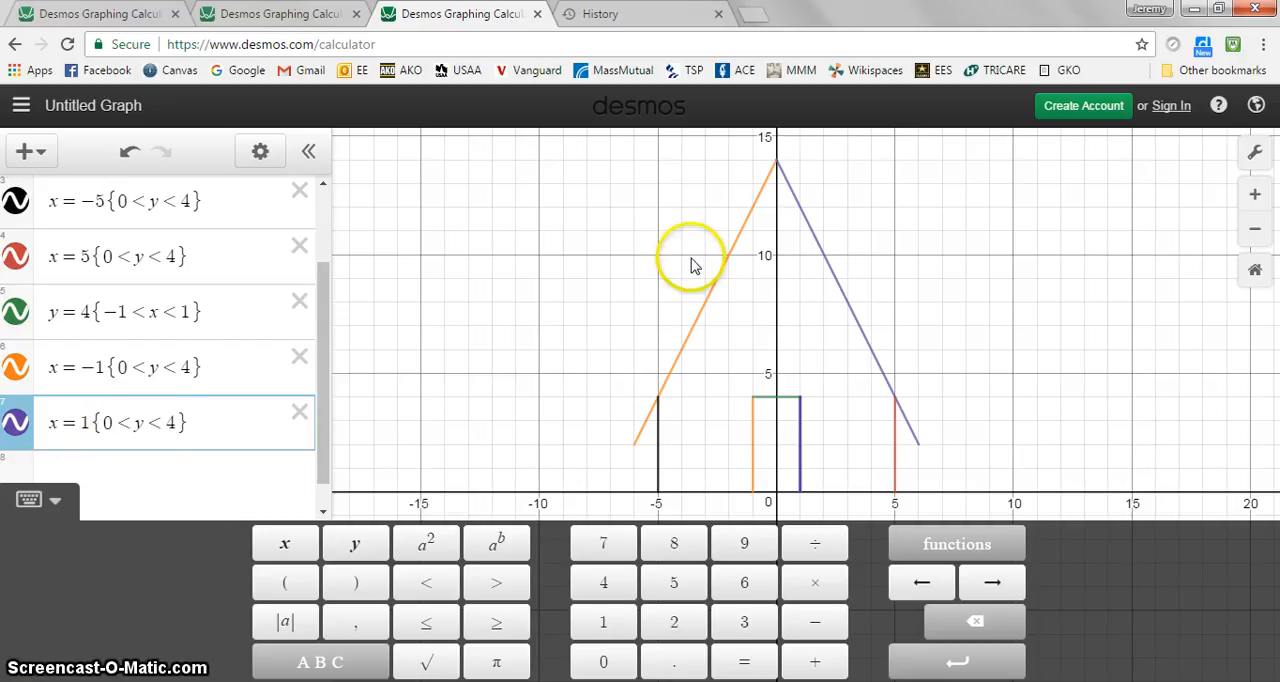
key("BackSpace")
key("BackSpace")
type("1{0 ")
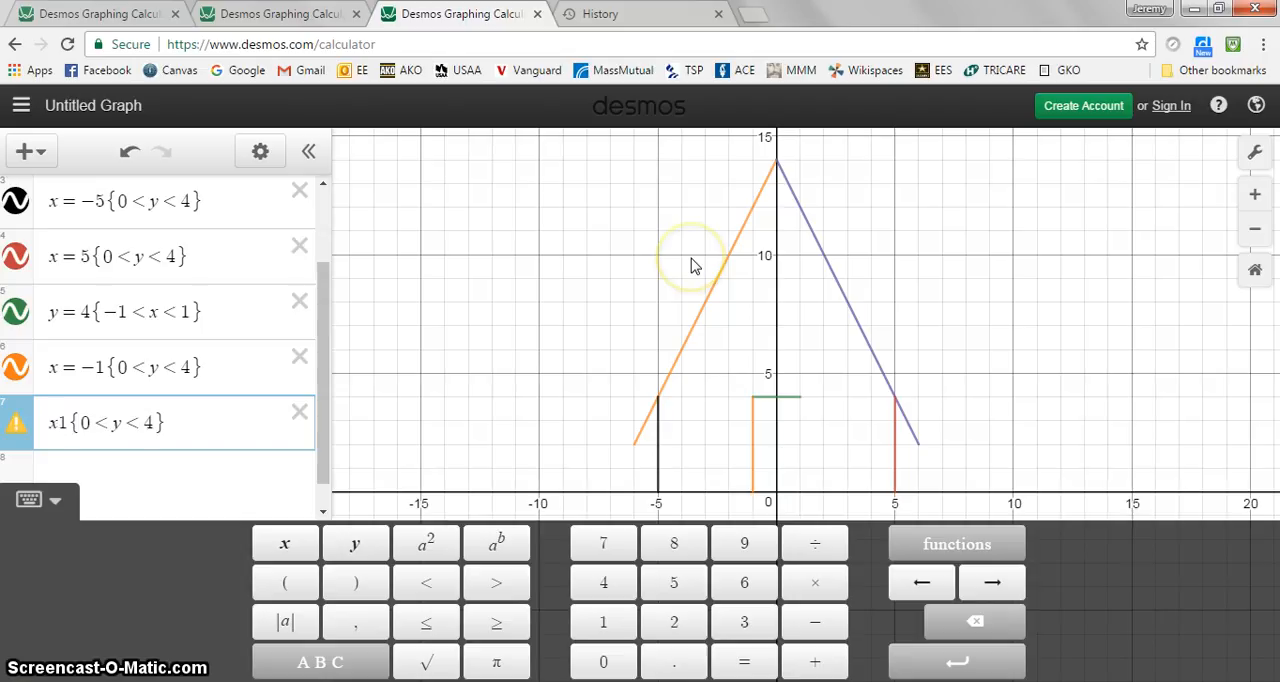
type("<")
key("Home")
type("<-1")
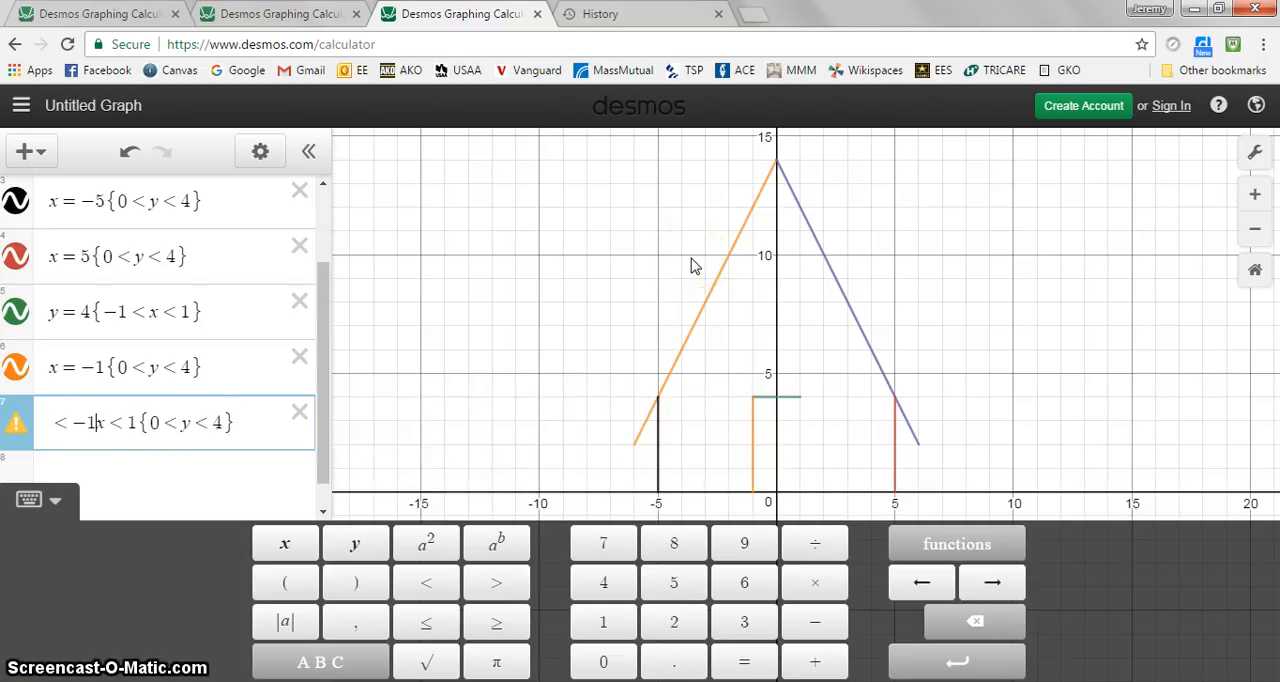
key("BackSpace")
key("BackSpace")
key("Left")
type("-1")
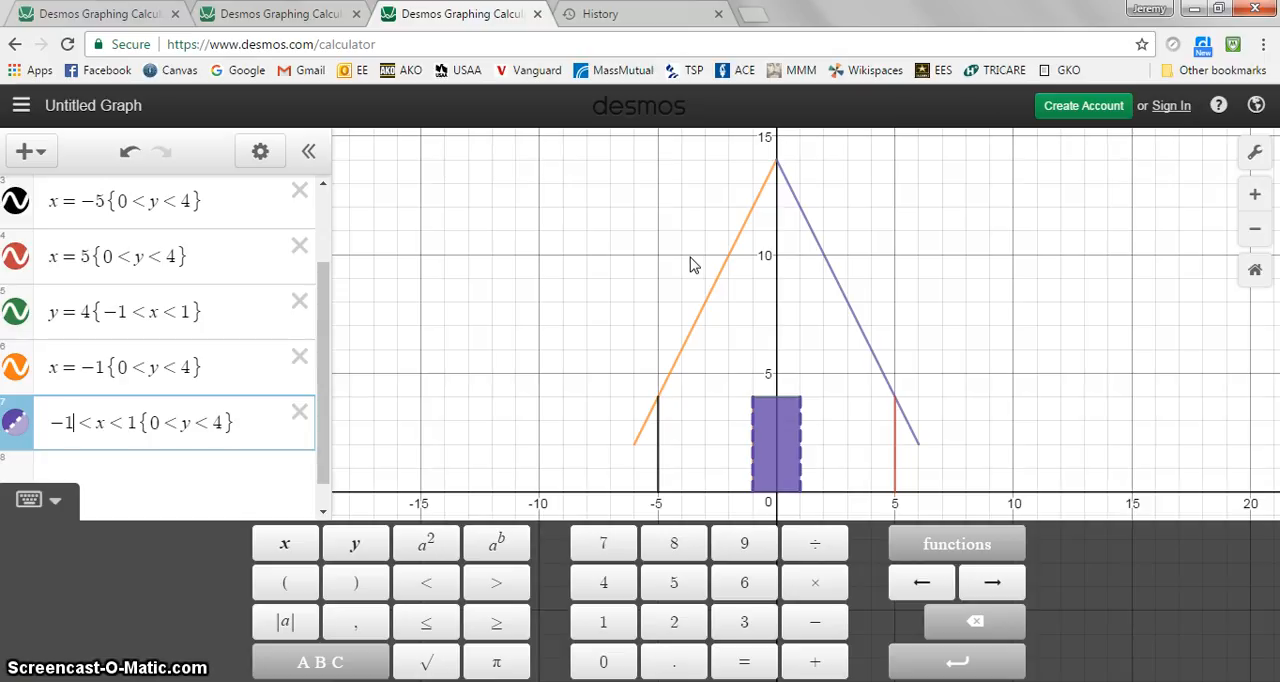
View the two other open example graphs, the detailed house and the car, and return to the current house graph
left_click(272, 12)
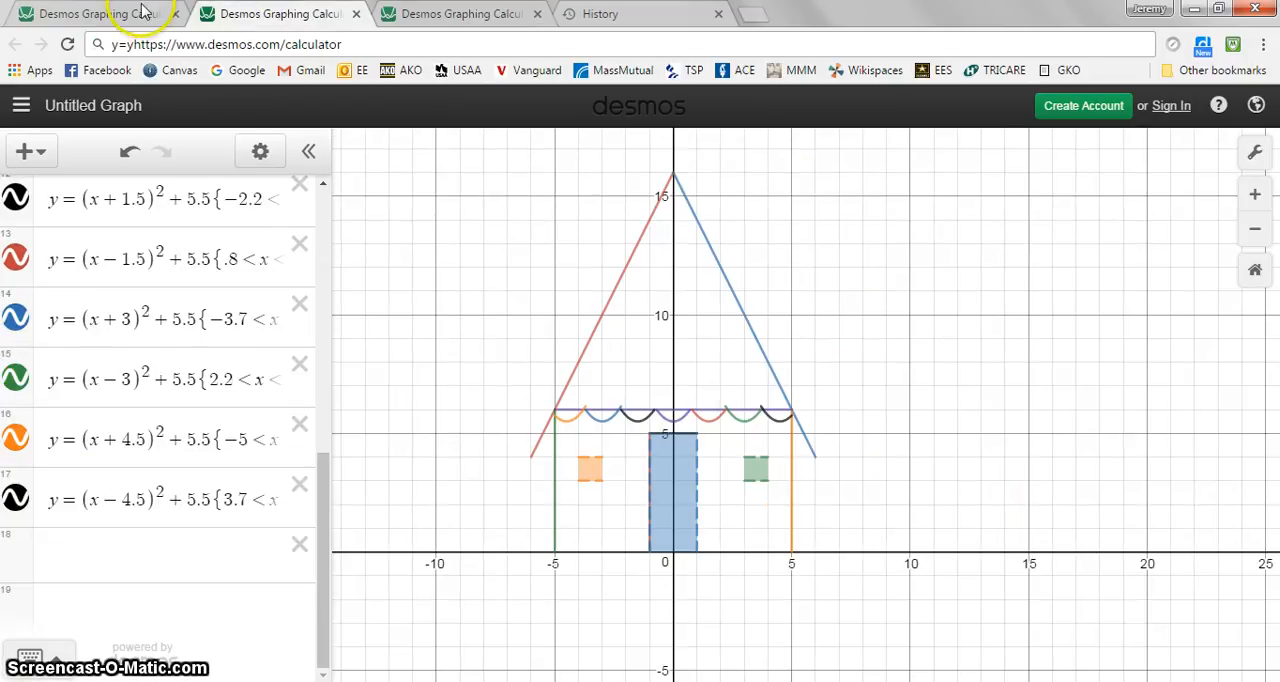
left_click(97, 18)
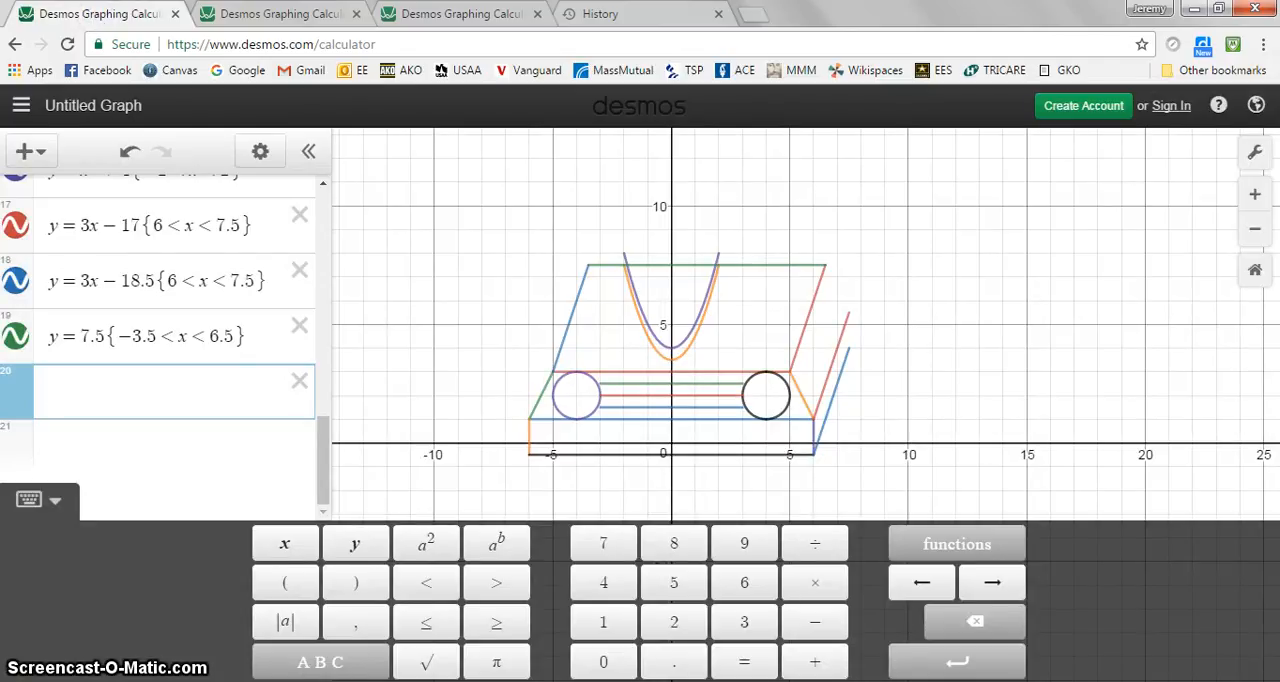
left_click(460, 14)
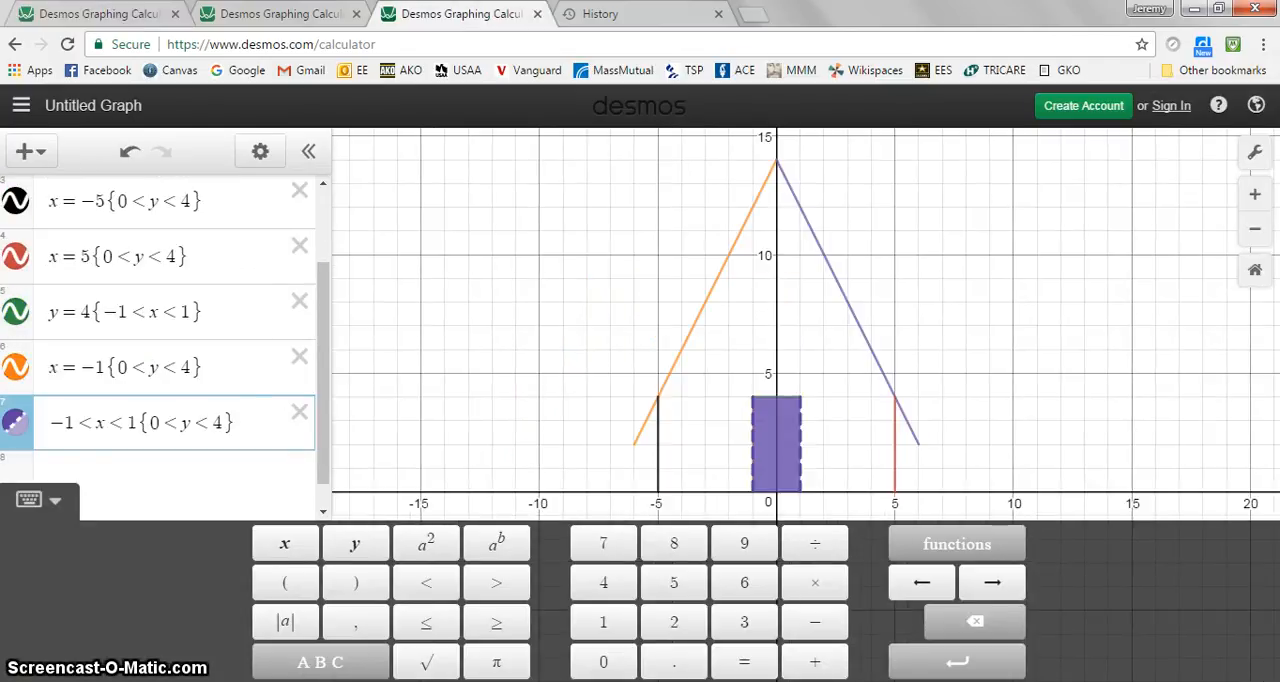